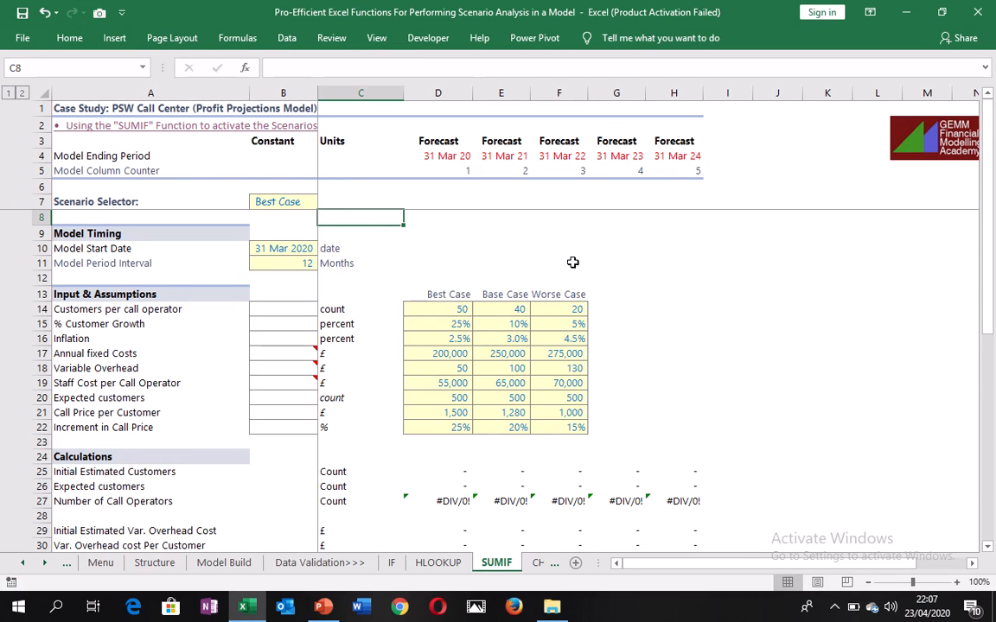
{"action": "left_click", "coordinate": [658, 275]}
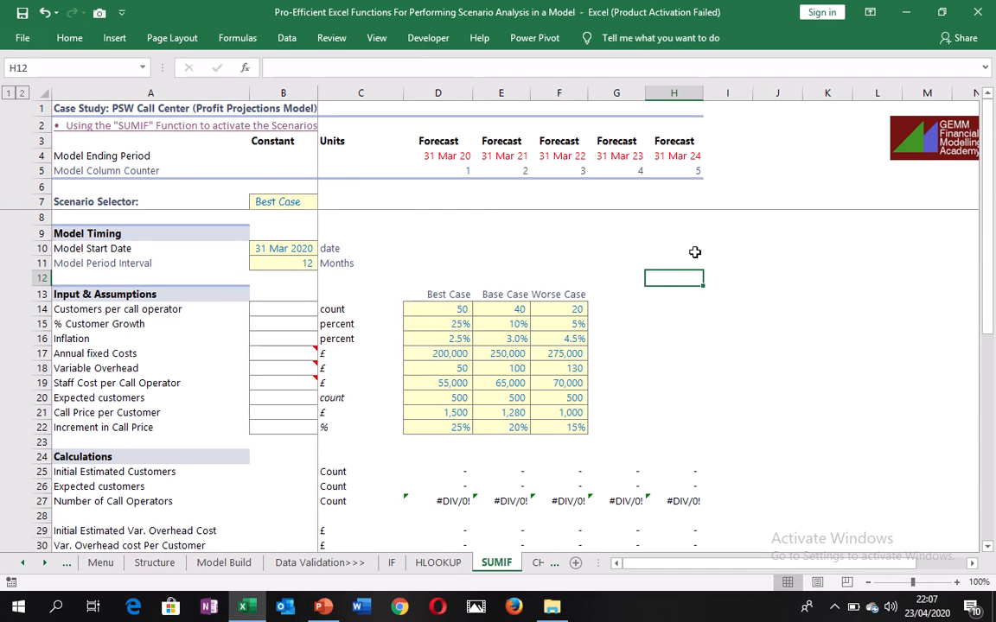
{"action": "left_click", "coordinate": [696, 249]}
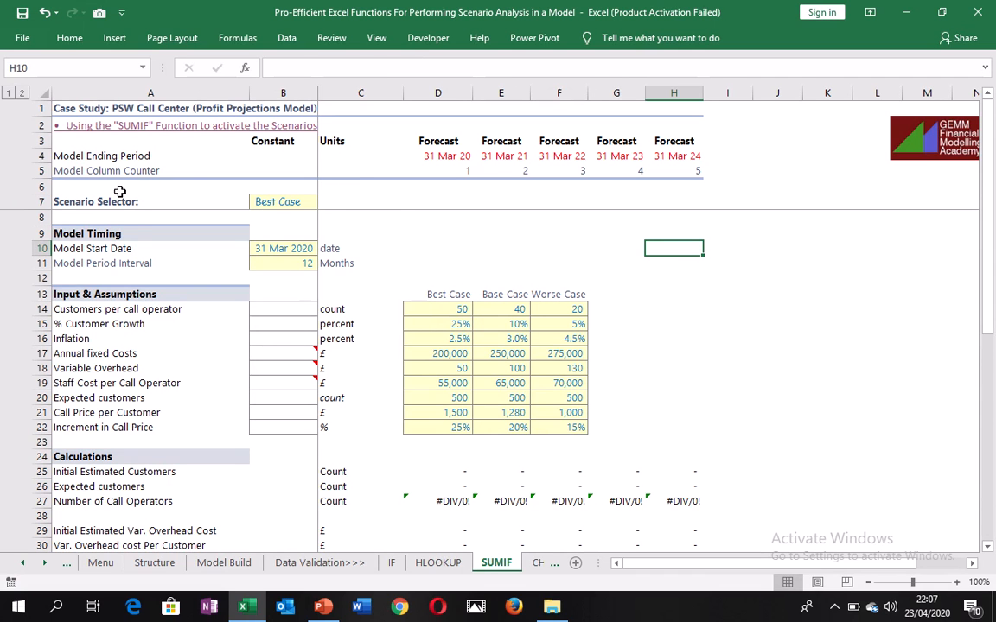
{"action": "left_click", "coordinate": [163, 426]}
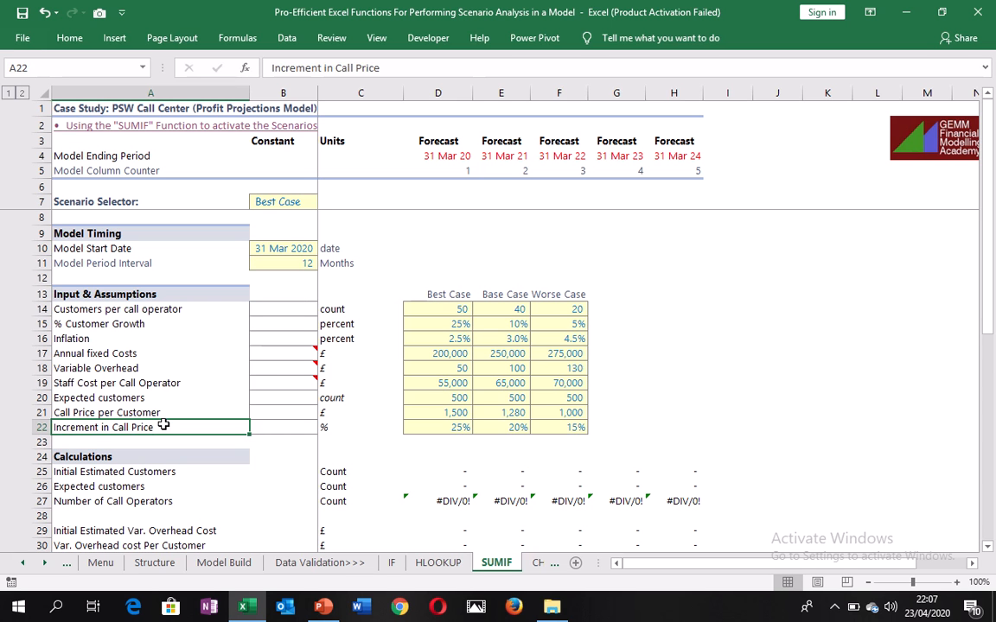
{"action": "left_click", "coordinate": [437, 235]}
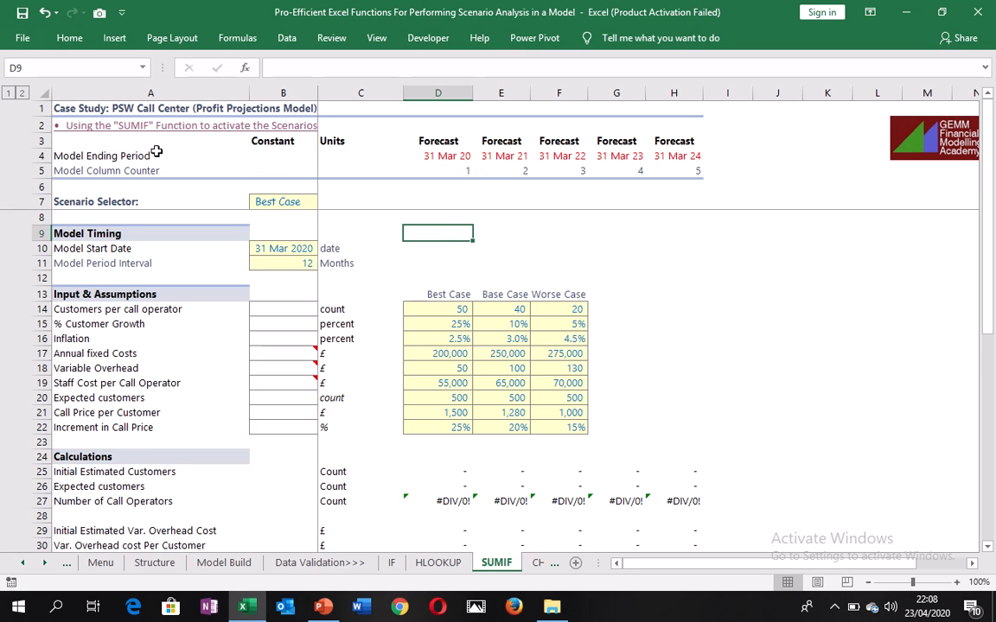
Review the Scenario Selector's options, keeping Best Case, along with the case headings in D13:F13 and the empty constant cells B14:B22.
{"action": "left_click", "coordinate": [168, 215]}
{"action": "left_click", "coordinate": [237, 198]}
{"action": "left_click", "coordinate": [260, 200]}
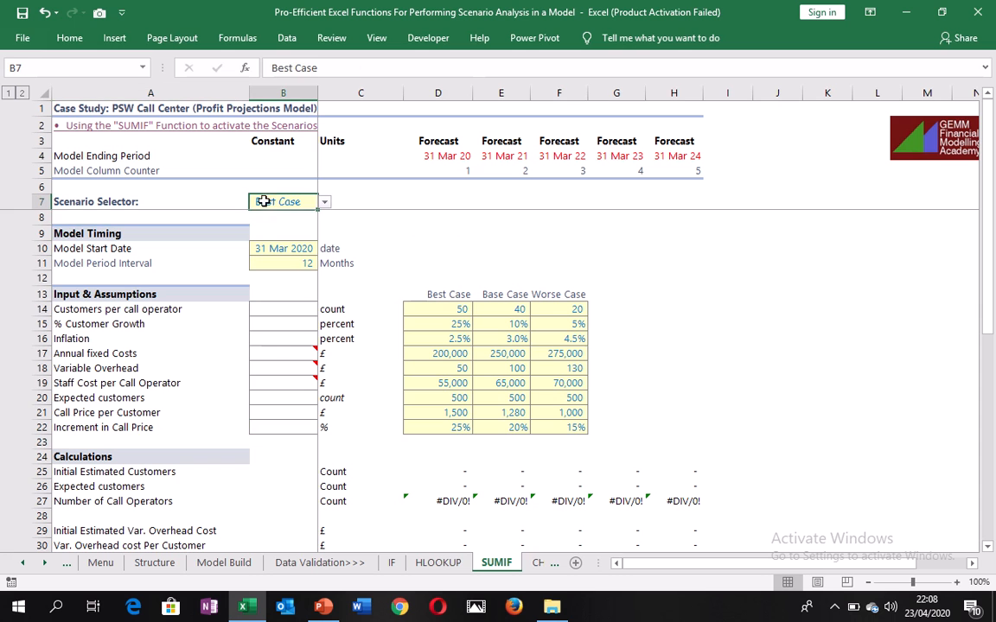
{"action": "left_click", "coordinate": [325, 201]}
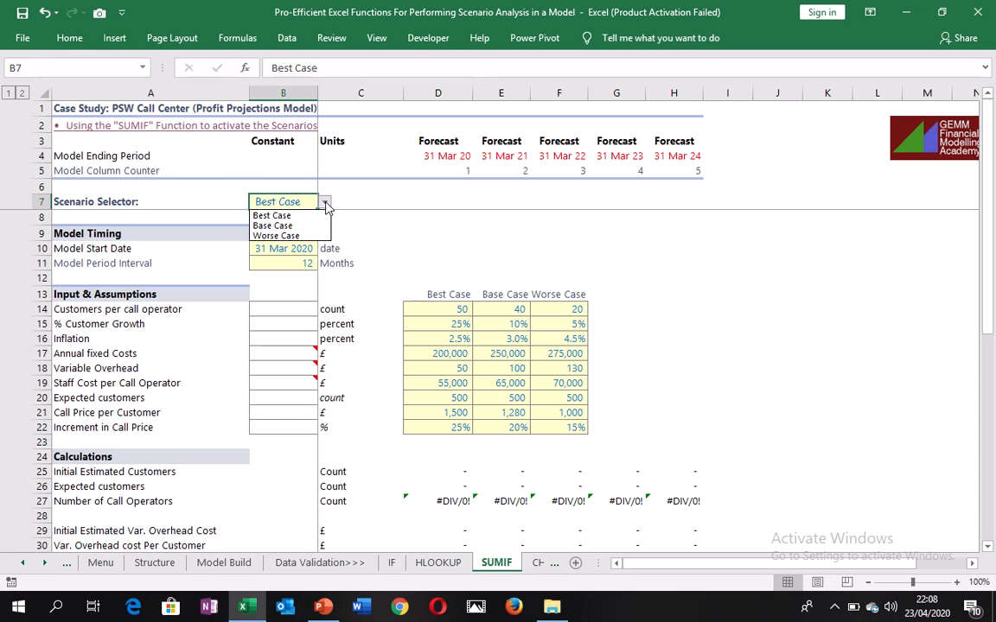
{"action": "left_click", "coordinate": [272, 215]}
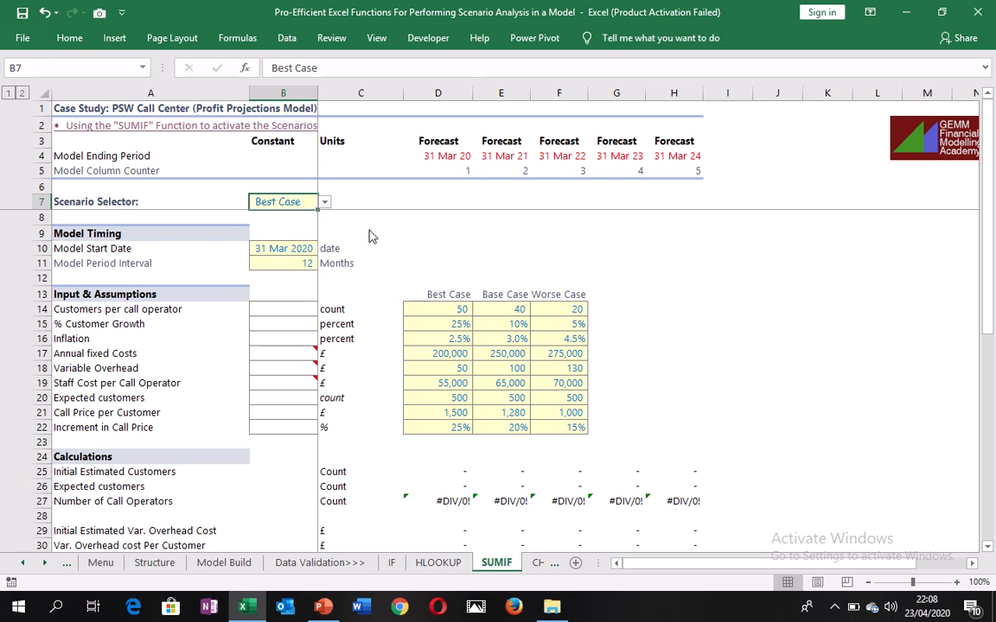
{"action": "left_click_drag", "start_coordinate": [432, 291], "coordinate": [574, 295]}
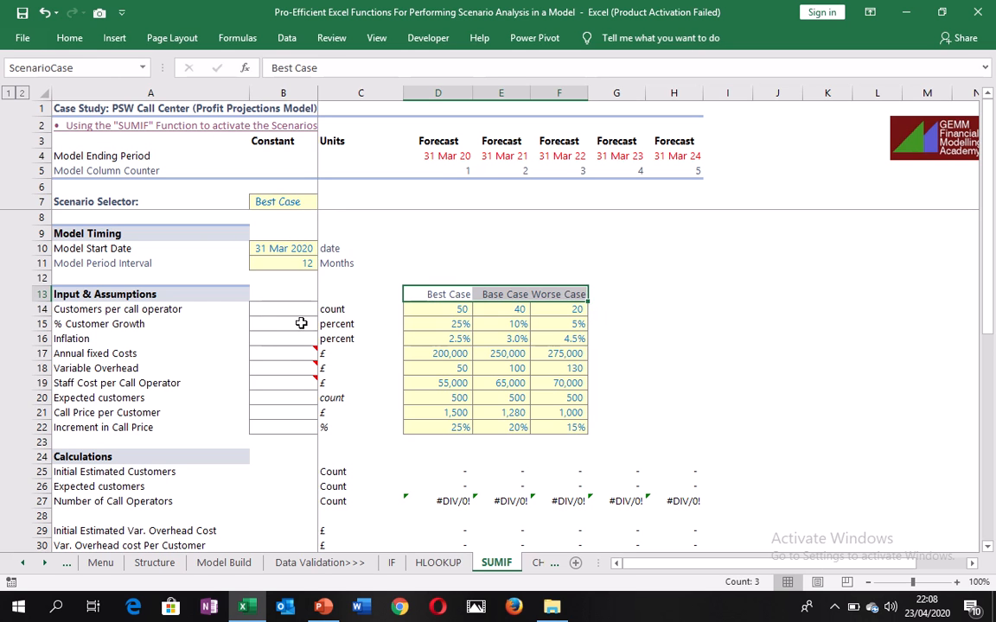
{"action": "left_click", "coordinate": [269, 314]}
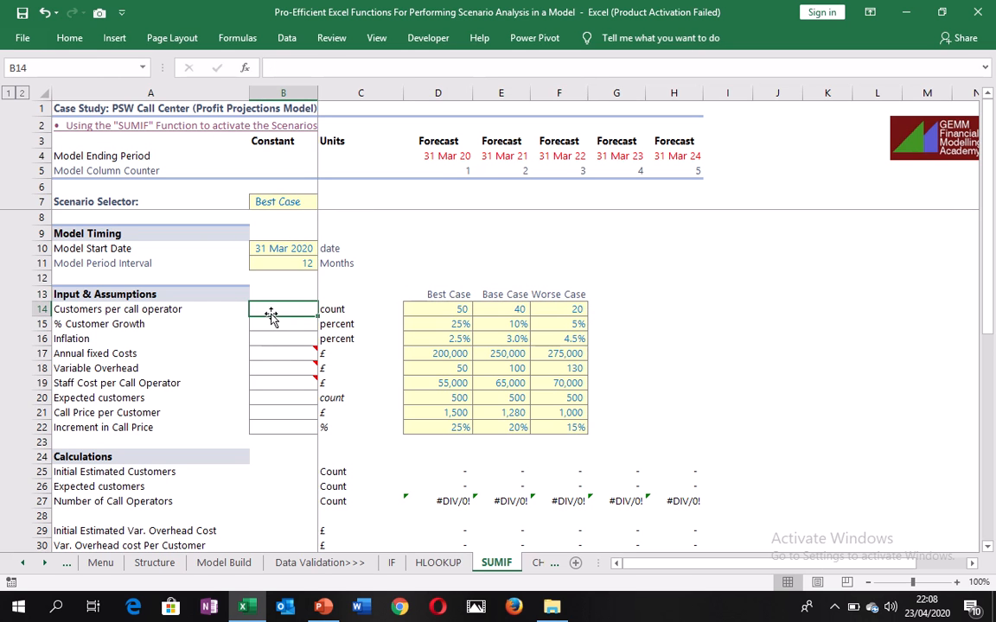
{"action": "left_click_drag", "start_coordinate": [281, 308], "coordinate": [296, 431]}
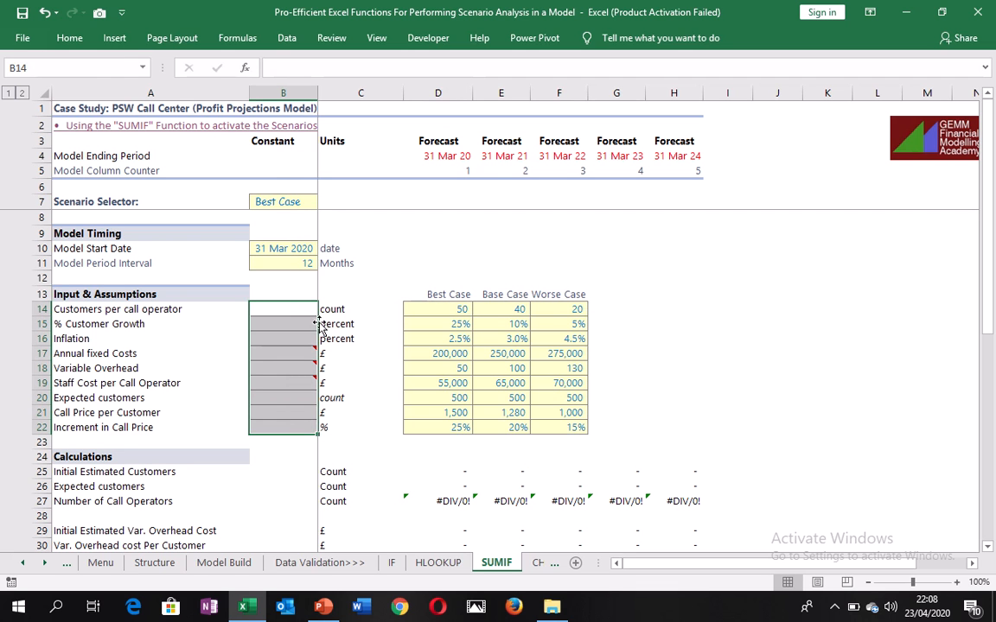
{"action": "left_click", "coordinate": [292, 202]}
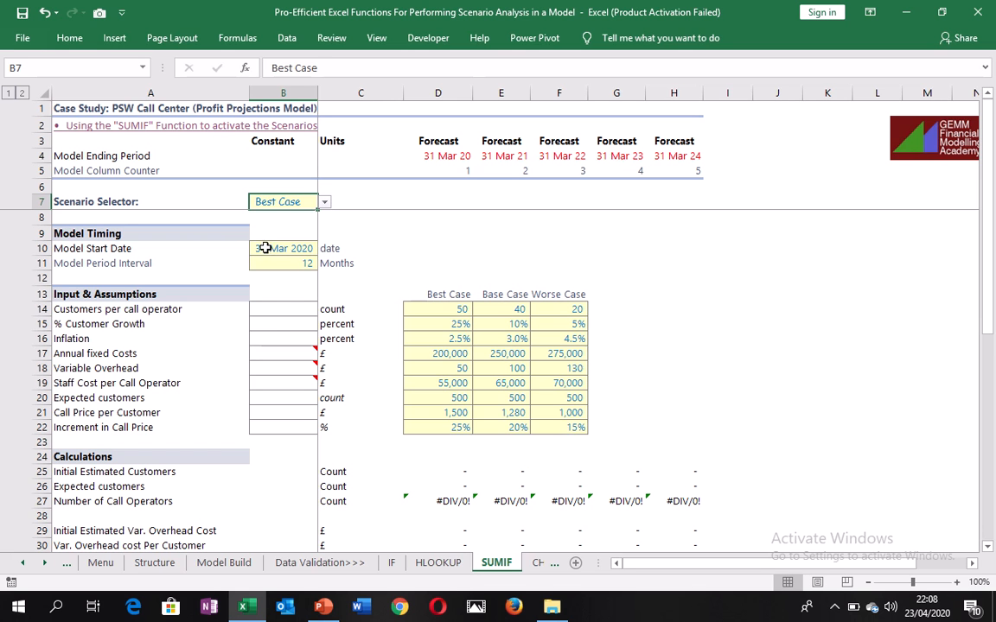
{"action": "left_click", "coordinate": [523, 234]}
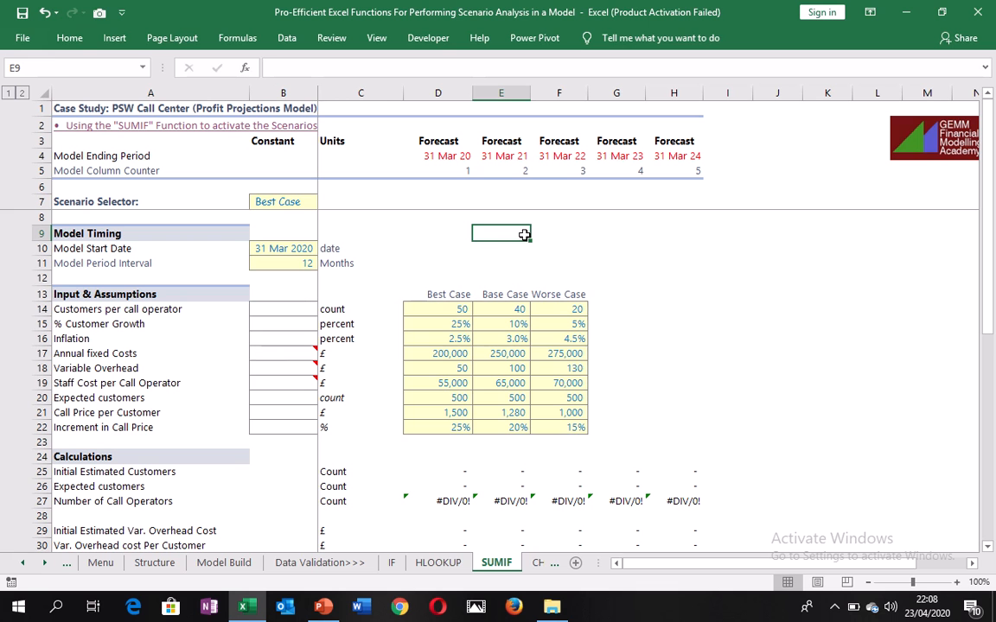
{"action": "type", "text": "=SUM"}
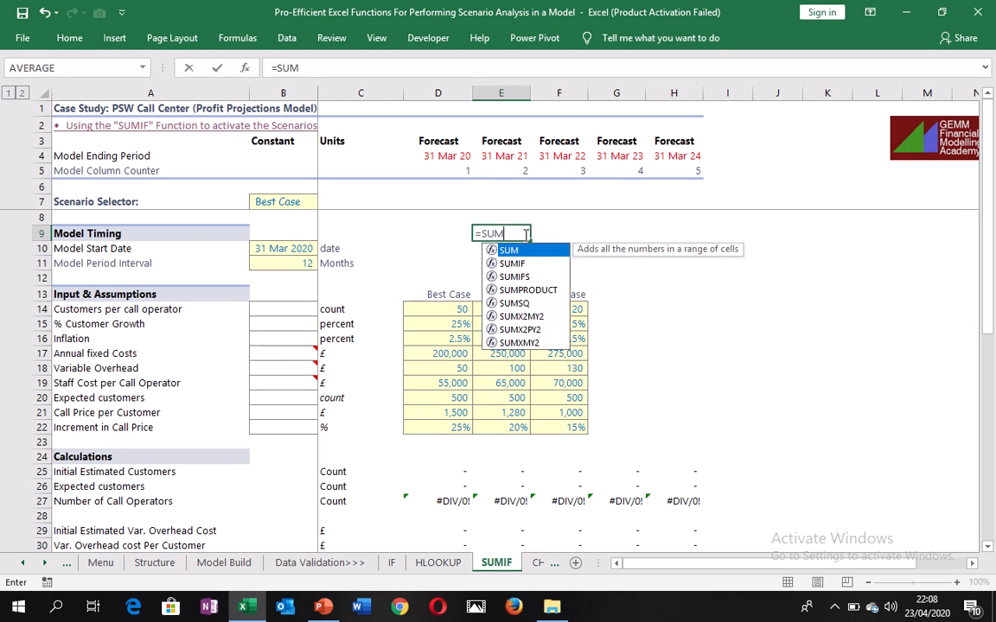
{"action": "type", "text": "IF("}
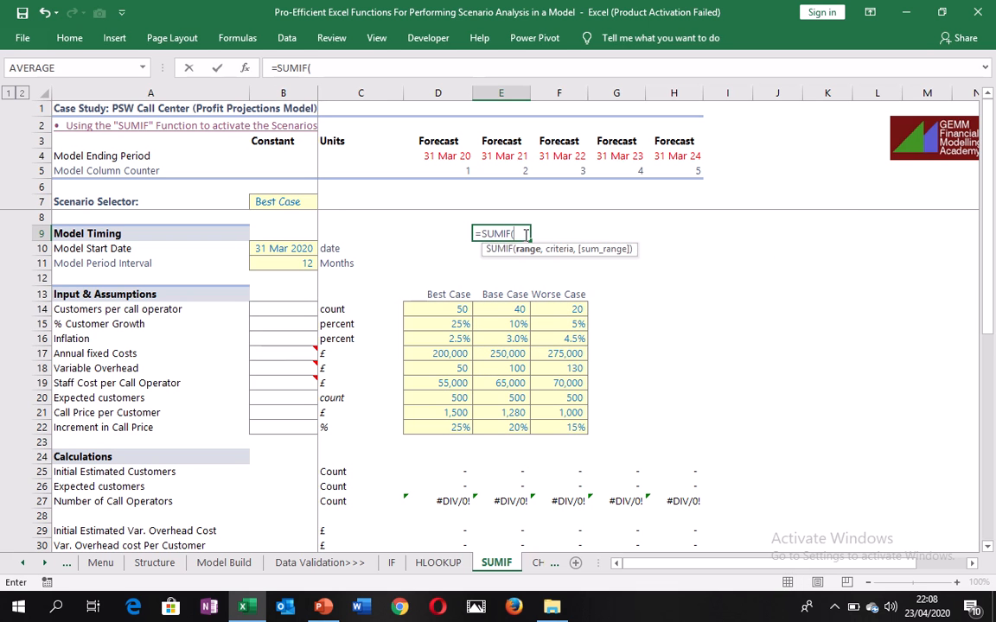
{"action": "key", "text": "BackSpace"}
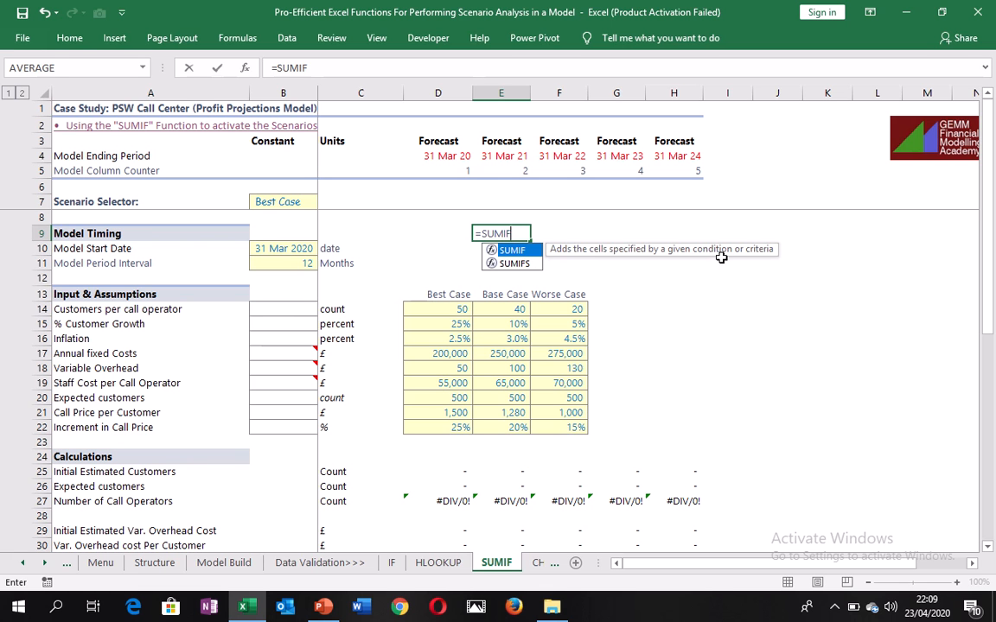
{"action": "key", "text": "BackSpace"}
{"action": "key", "text": "BackSpace"}
{"action": "key", "text": "BackSpace"}
{"action": "key", "text": "BackSpace"}
{"action": "key", "text": "BackSpace"}
{"action": "key", "text": "BackSpace"}
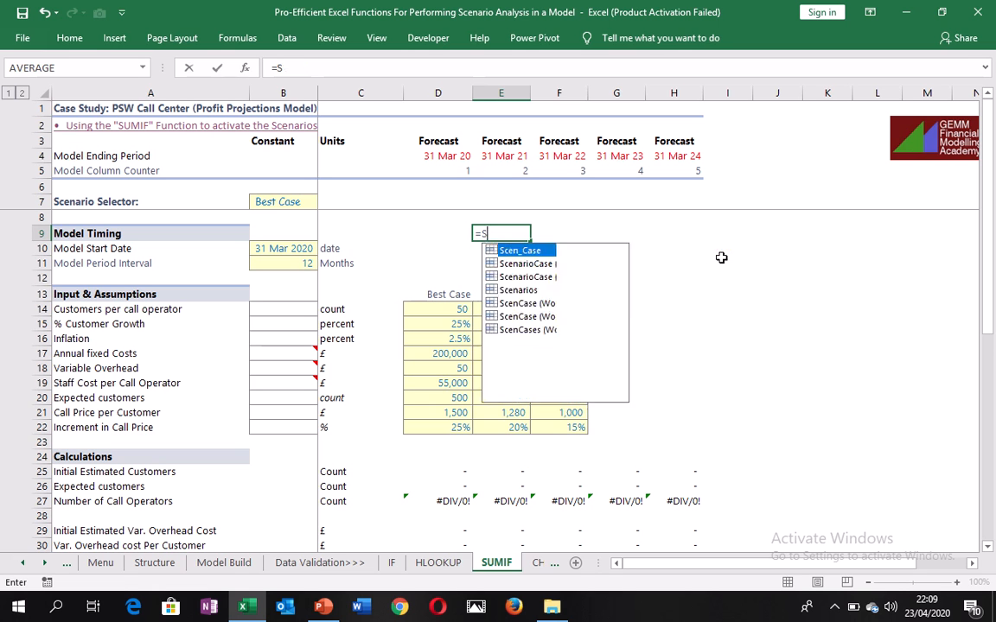
{"action": "key", "text": "Return"}
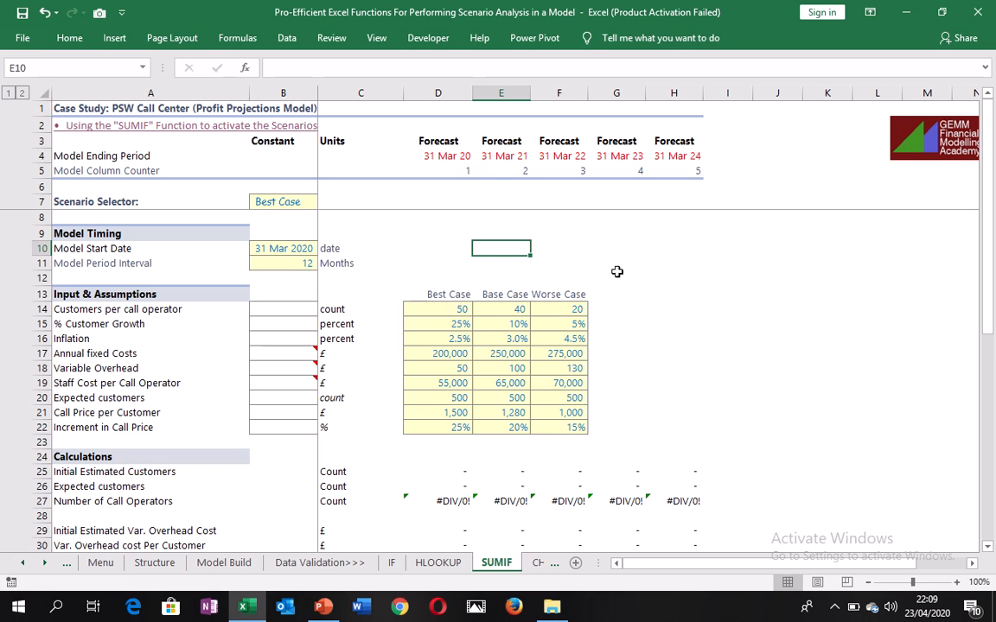
Begin a SUMIF formula in B14 for Customers per call operator and move its argument hint above the scenario table.
{"action": "left_click", "coordinate": [277, 311]}
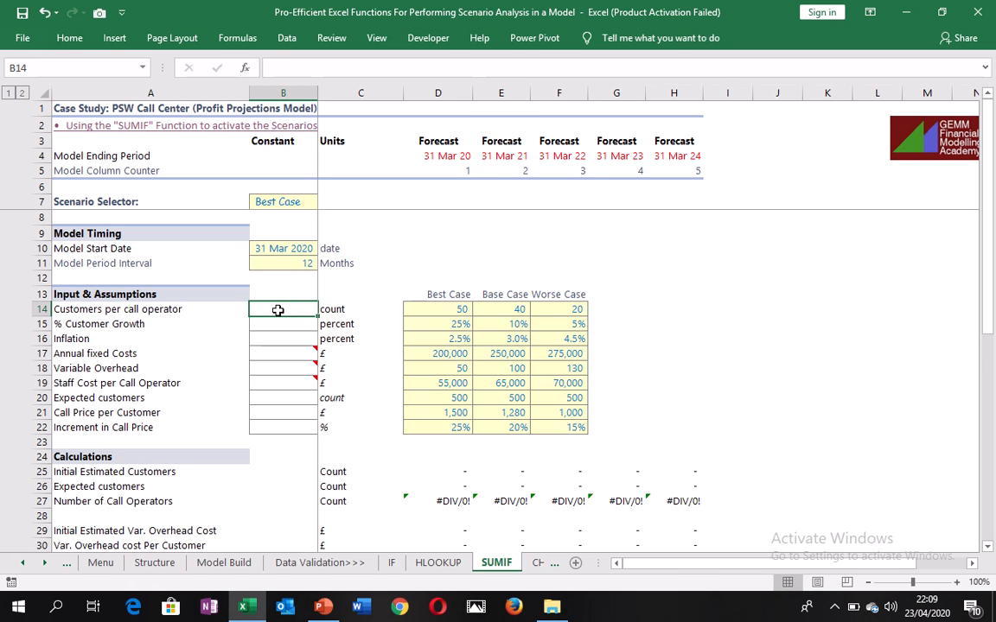
{"action": "type", "text": "="}
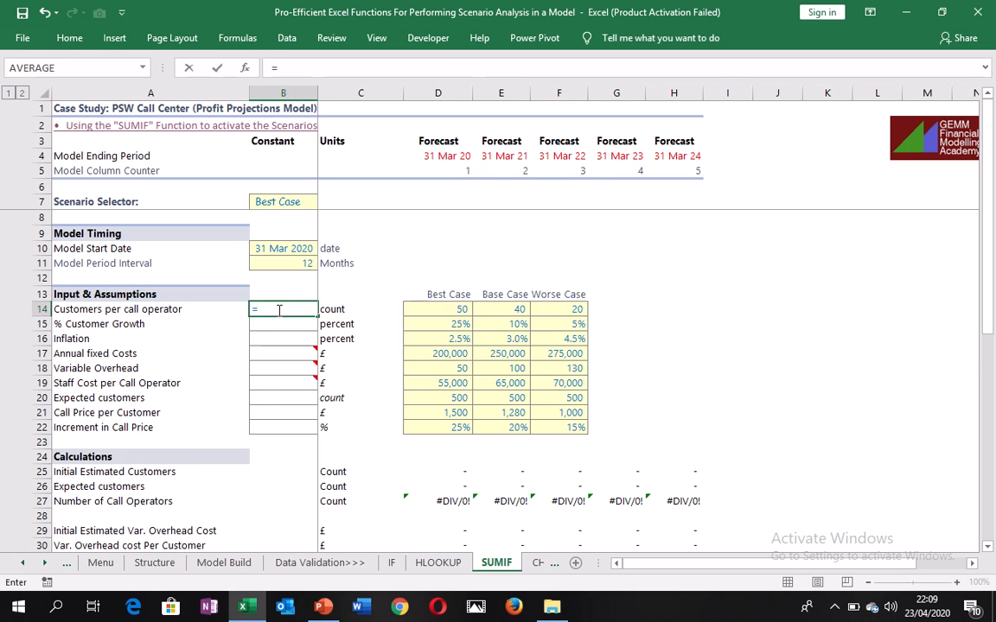
{"action": "type", "text": "SUMIF("}
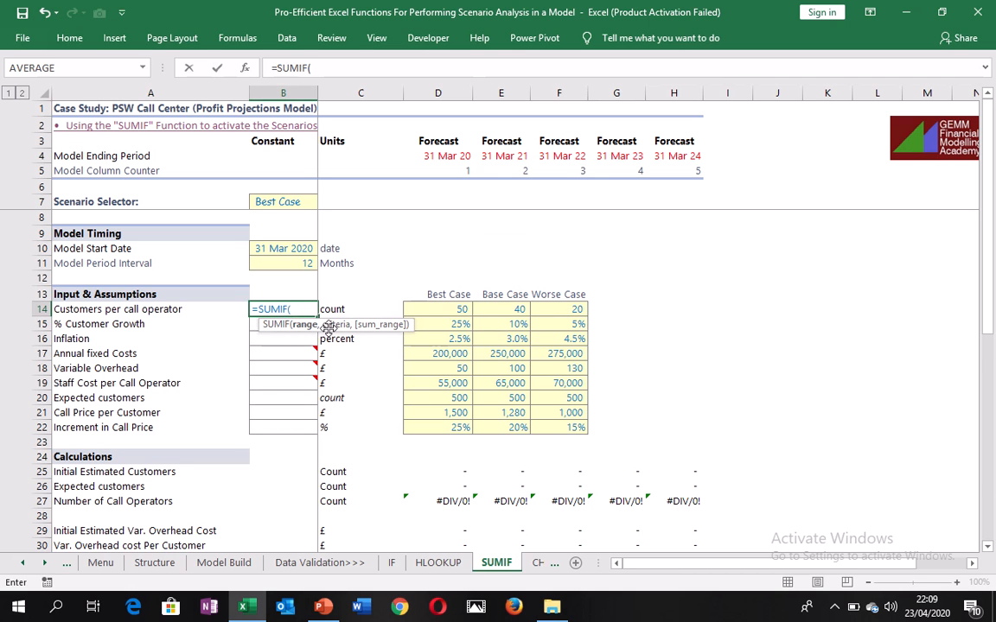
{"action": "left_click_drag", "start_coordinate": [328, 327], "coordinate": [489, 231]}
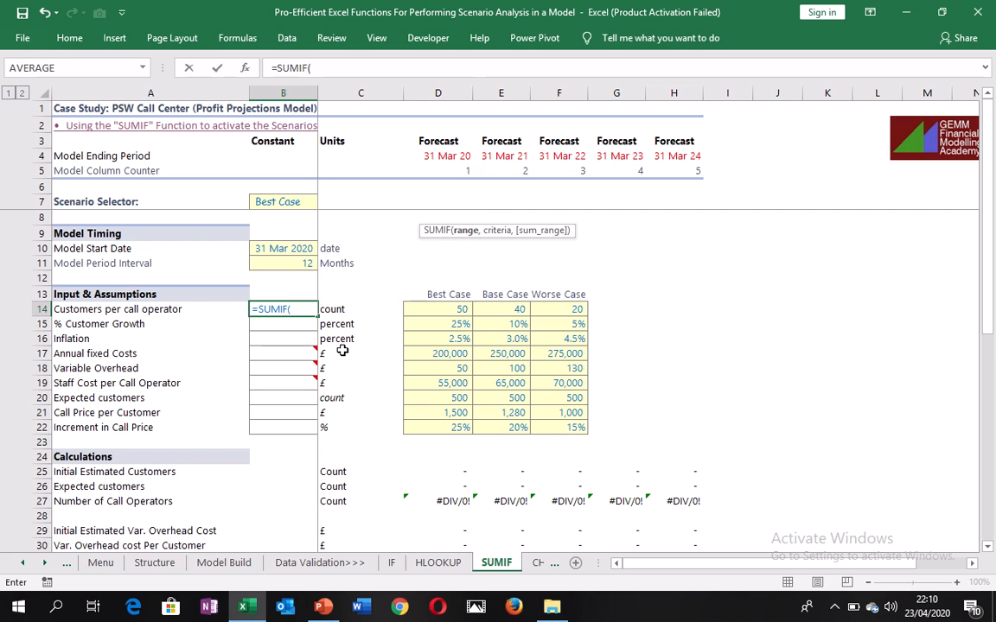
{"action": "left_click_drag", "start_coordinate": [439, 294], "coordinate": [574, 293]}
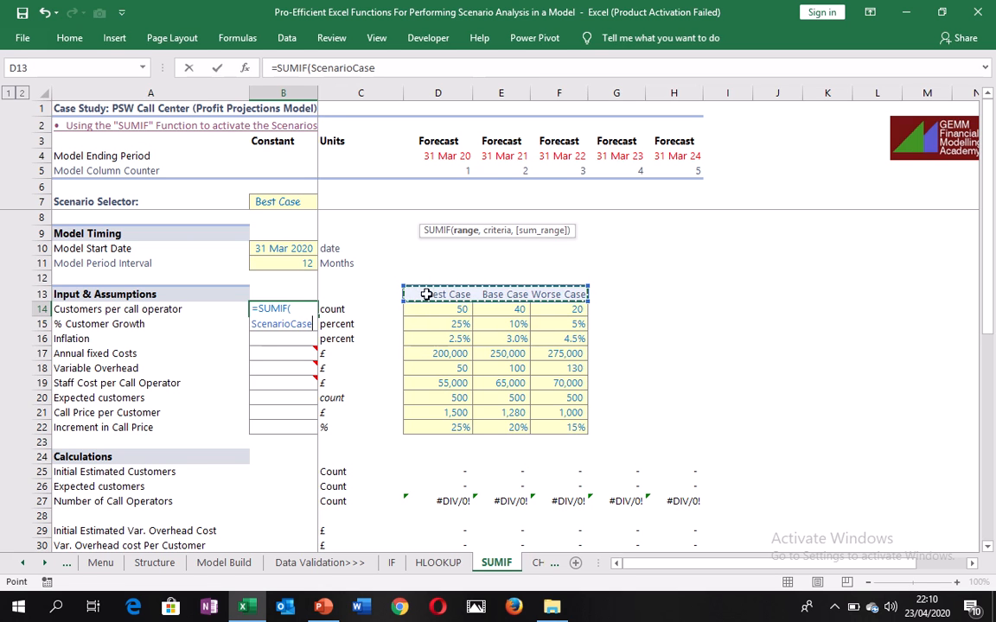
{"action": "left_click", "coordinate": [281, 202]}
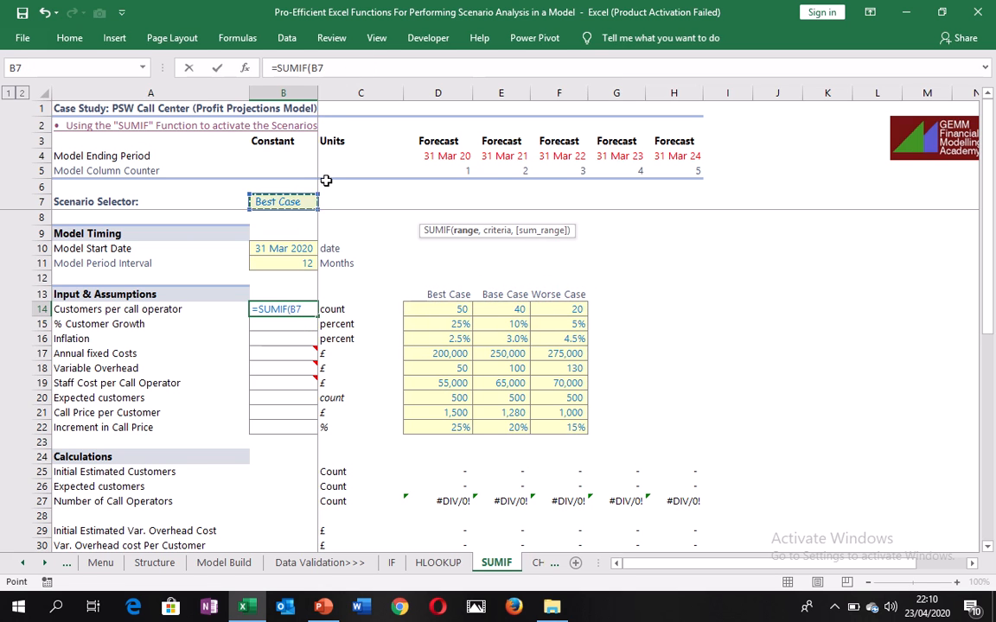
{"action": "key", "text": "BackSpace"}
{"action": "key", "text": "BackSpace"}
{"action": "key", "text": "BackSpace"}
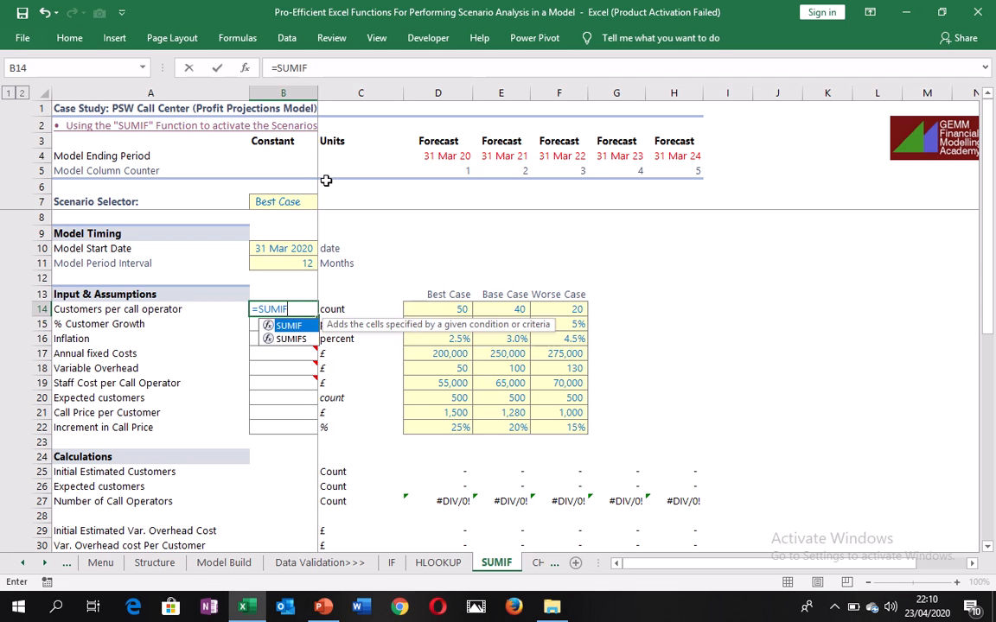
{"action": "type", "text": "("}
{"action": "key", "text": "BackSpace"}
{"action": "type", "text": "("}
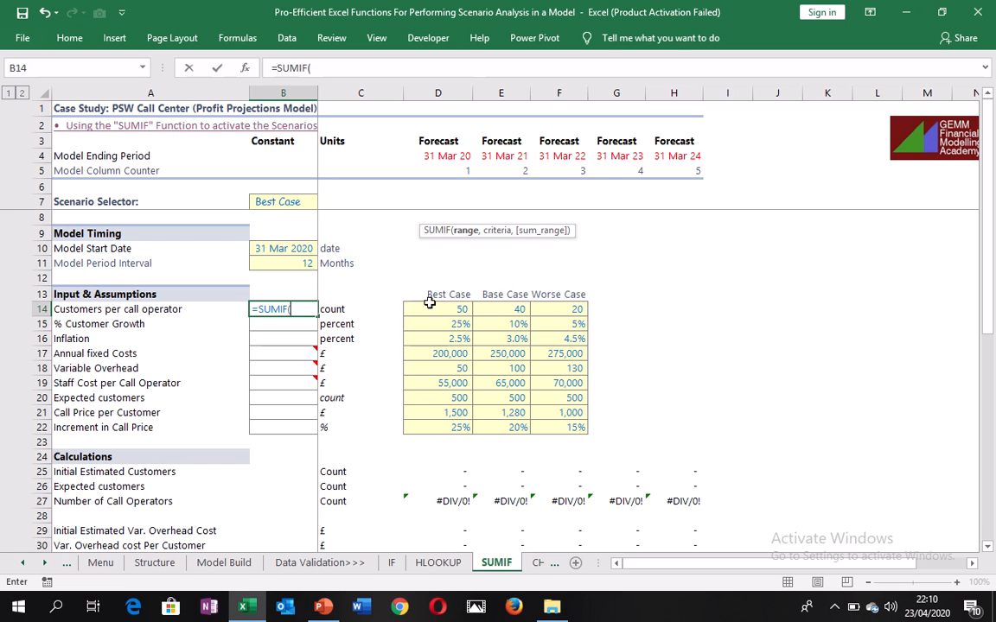
Set the SUMIF range to the case headings D13:F13 (ScenarioCase) and its criteria to the scenario selector as absolute reference $B$7.
{"action": "left_click_drag", "start_coordinate": [444, 294], "coordinate": [567, 294]}
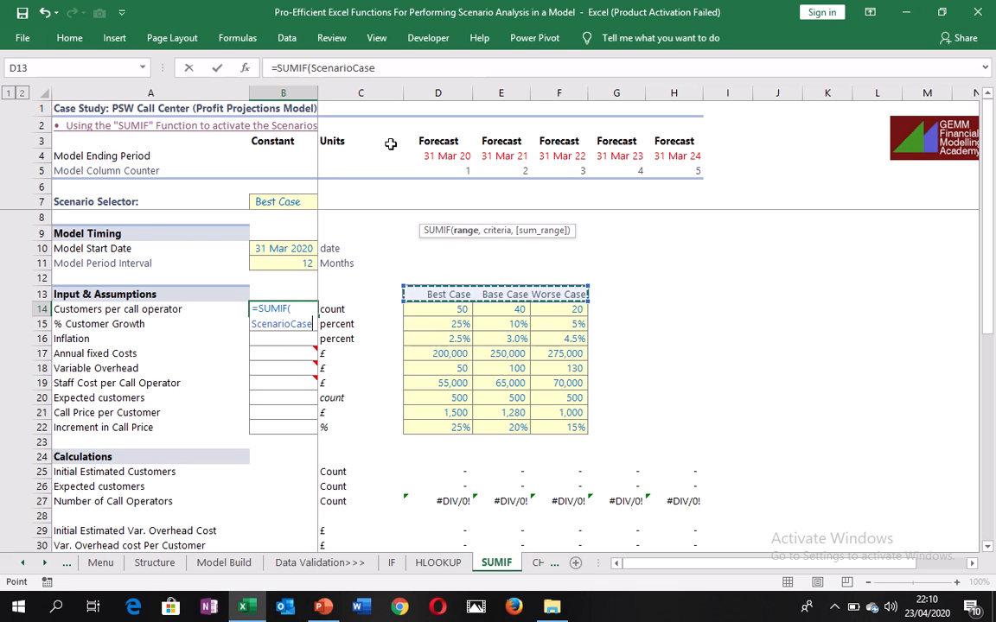
{"action": "type", "text": ","}
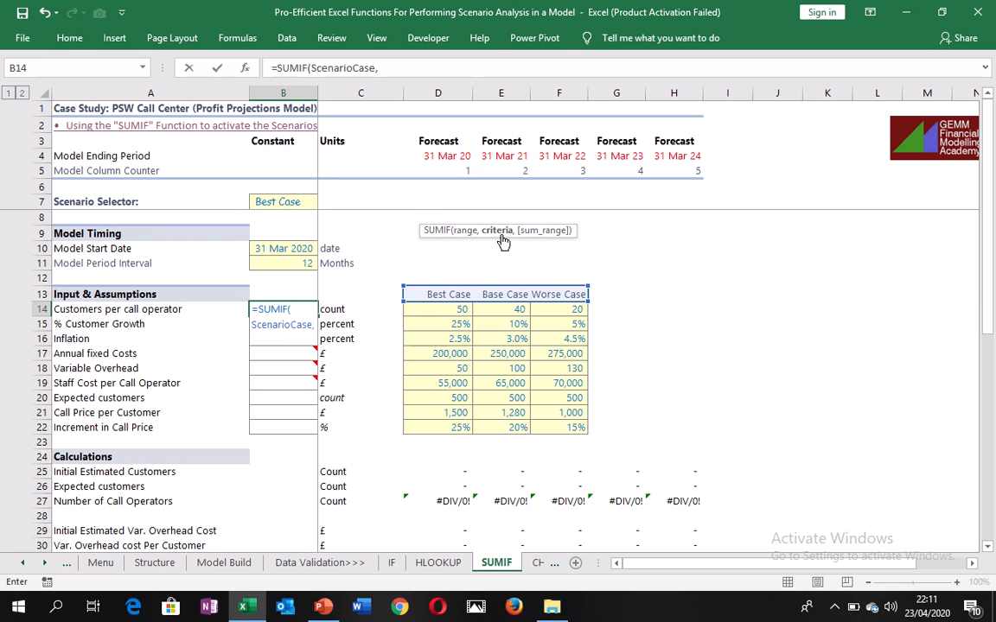
{"action": "left_click", "coordinate": [293, 203]}
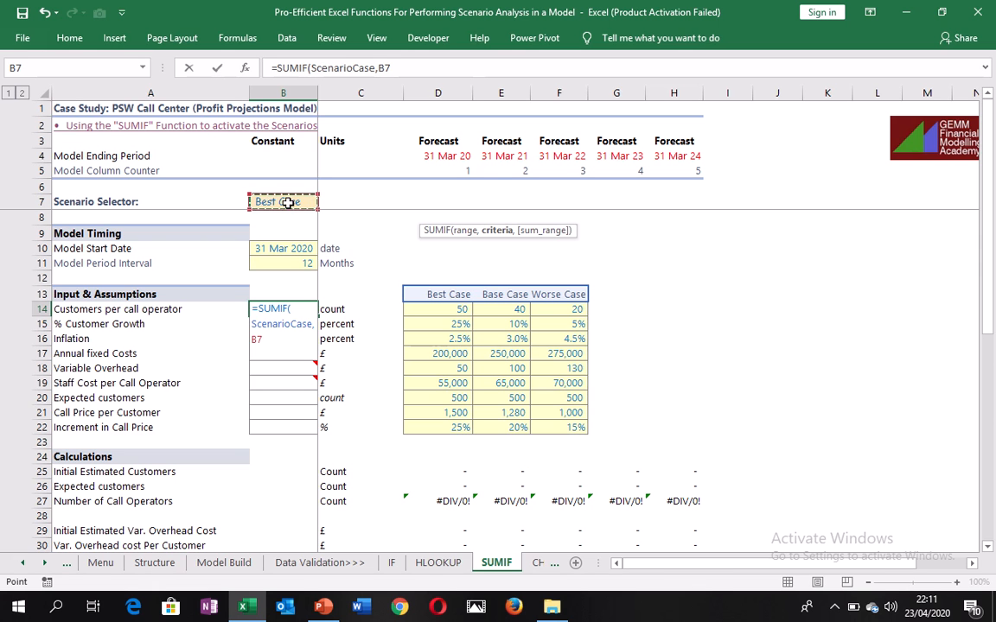
{"action": "key", "text": "F4"}
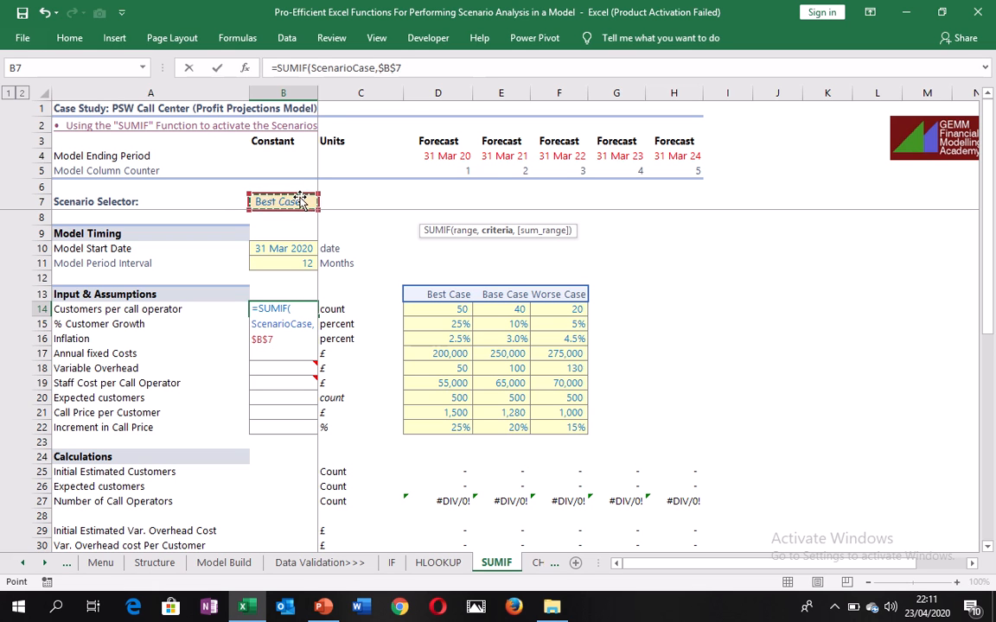
{"action": "type", "text": ","}
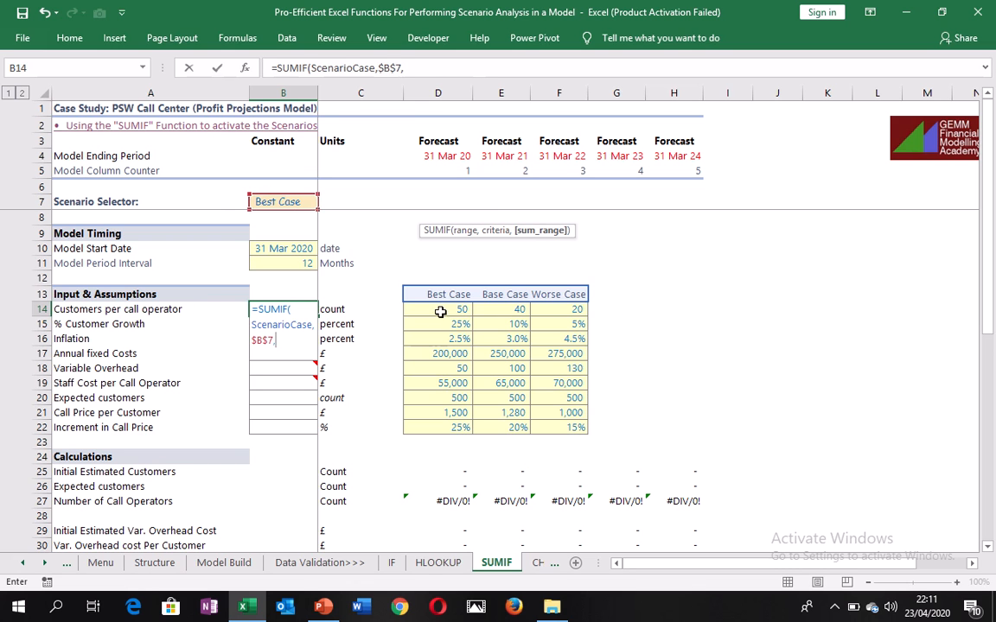
Set the SUMIF sum range to the Customers per call operator case values as $D14:$F14 and enter the completed formula in B14.
{"action": "left_click_drag", "start_coordinate": [438, 312], "coordinate": [557, 308]}
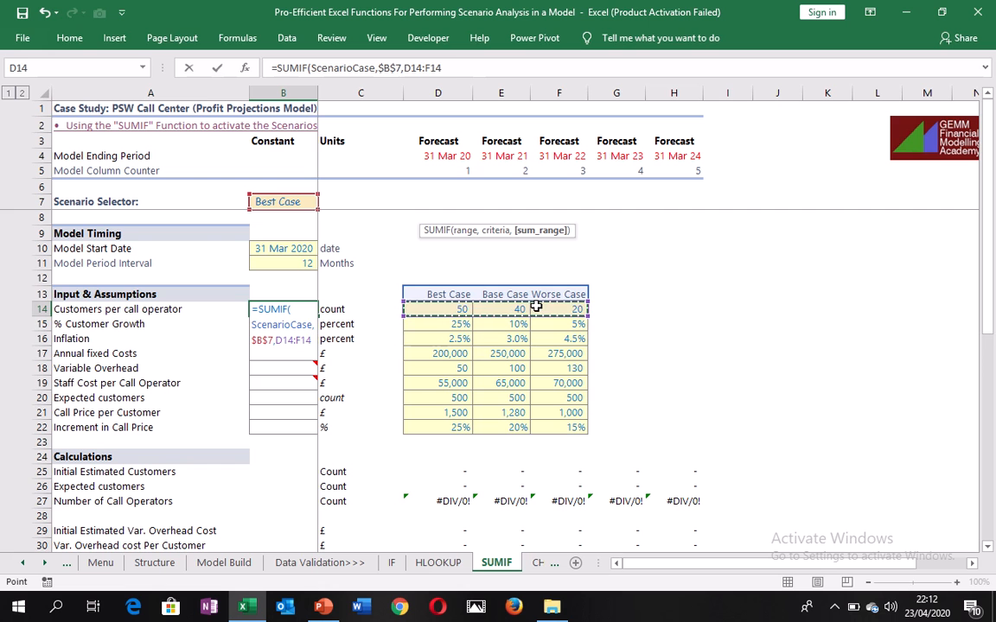
{"action": "key", "text": "F4"}
{"action": "key", "text": "F4"}
{"action": "key", "text": "F4"}
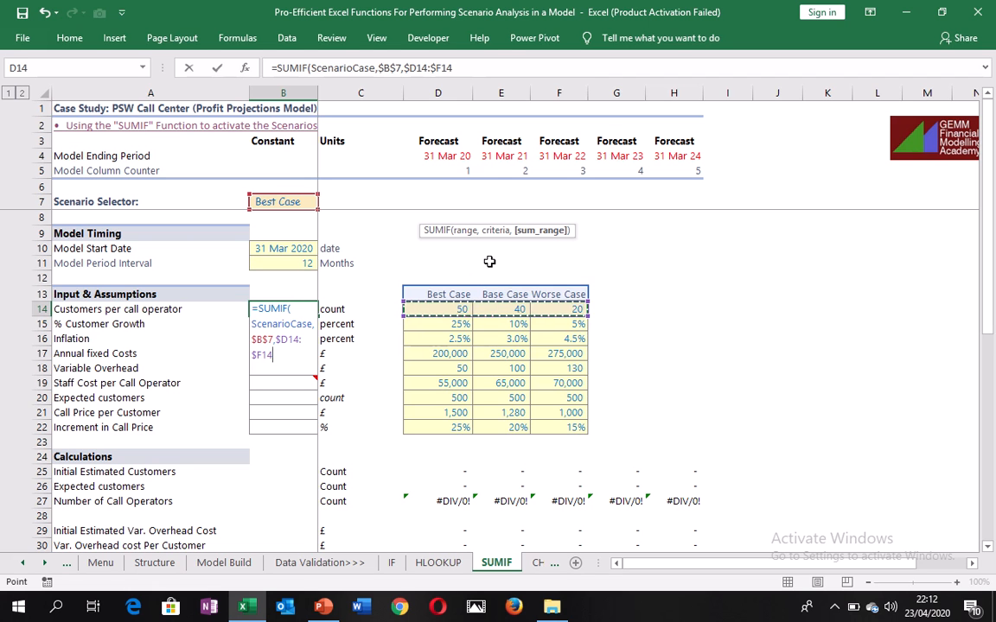
{"action": "left_click", "coordinate": [458, 68]}
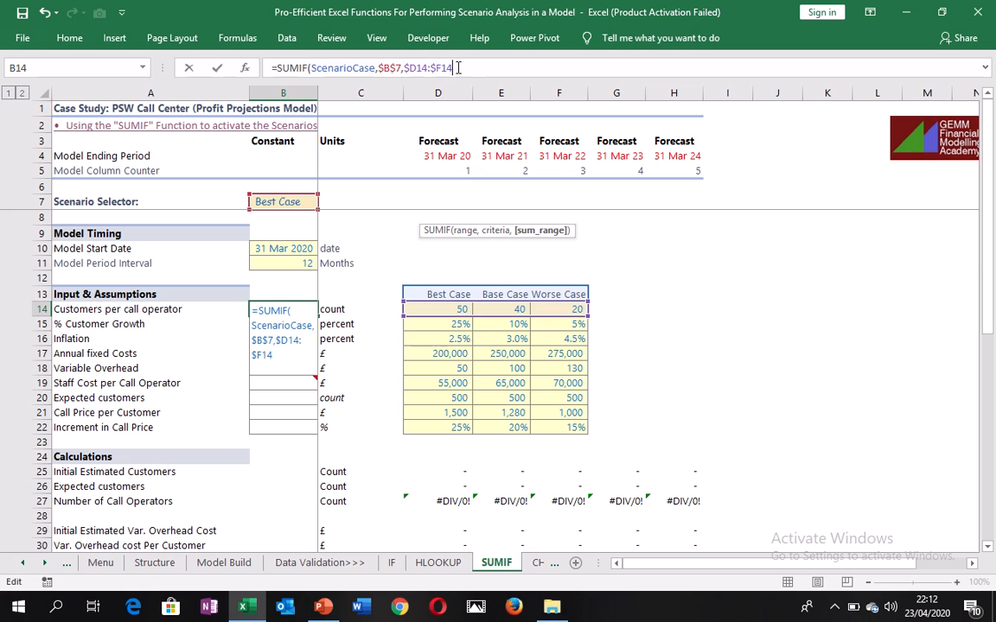
{"action": "type", "text": ")"}
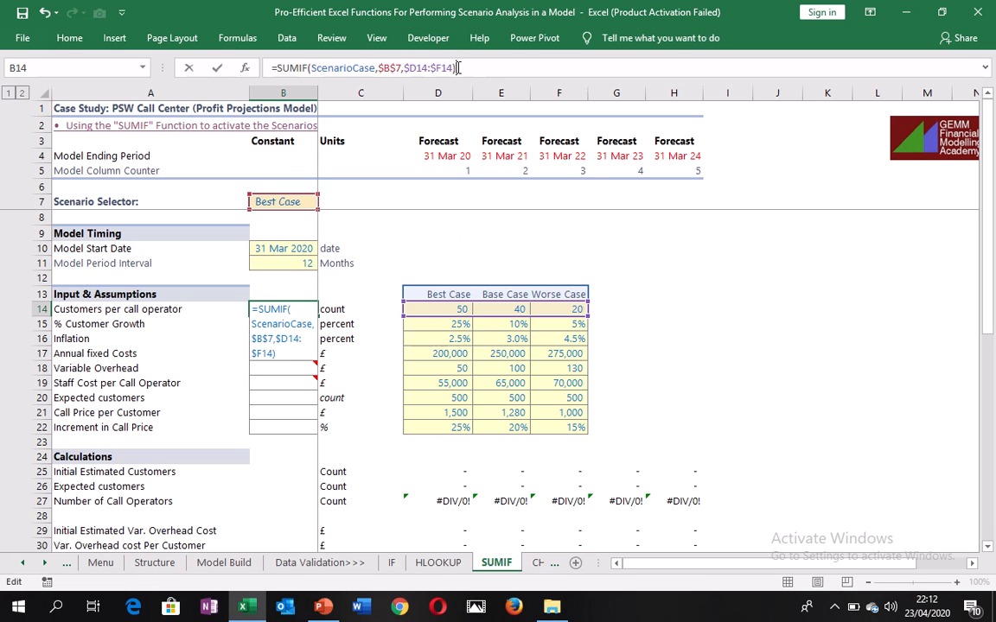
{"action": "left_click", "coordinate": [335, 68]}
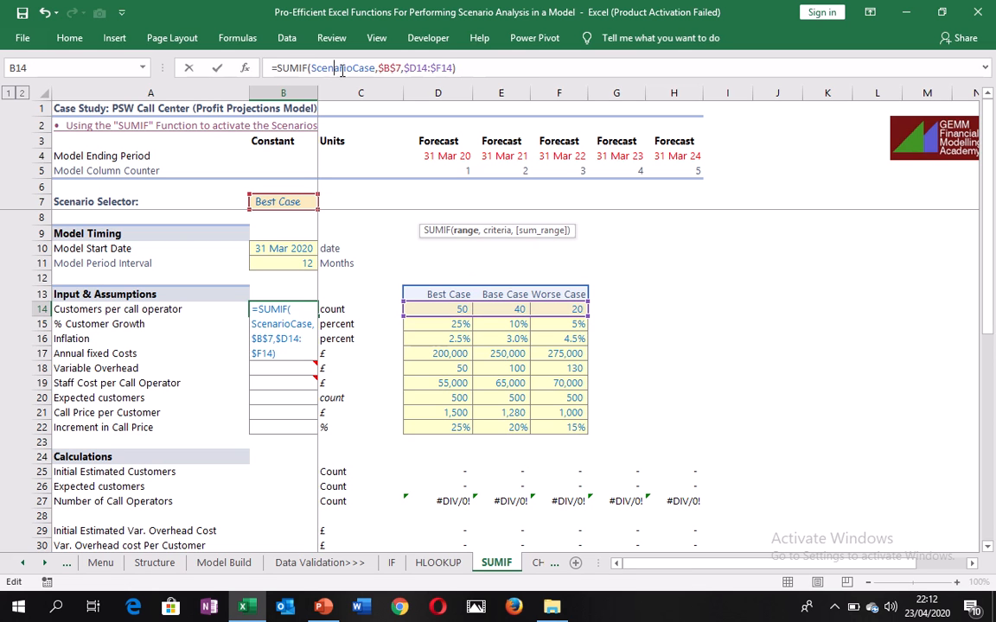
{"action": "left_click", "coordinate": [389, 68]}
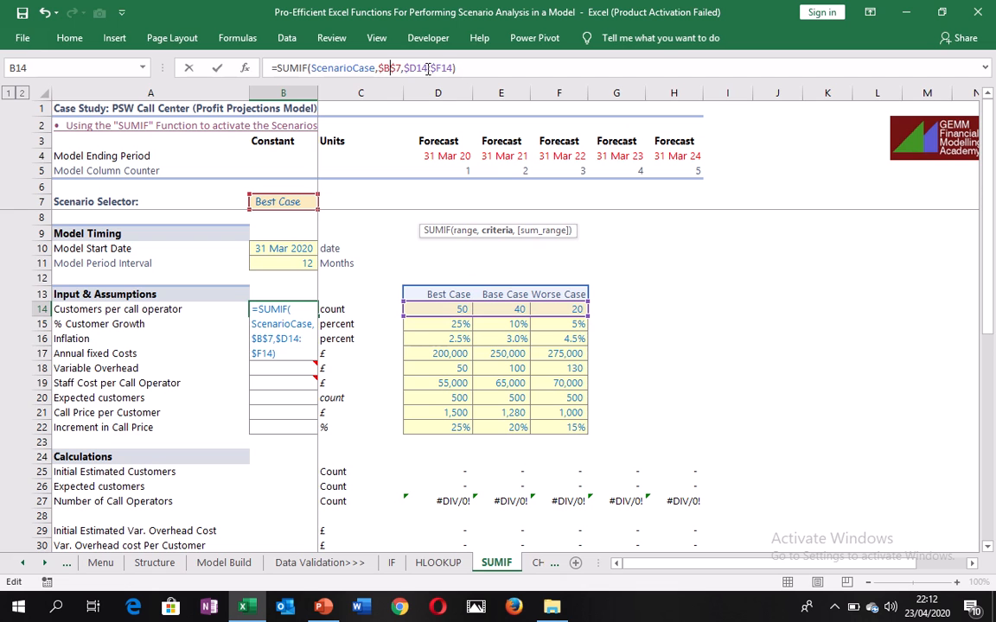
{"action": "left_click", "coordinate": [427, 68]}
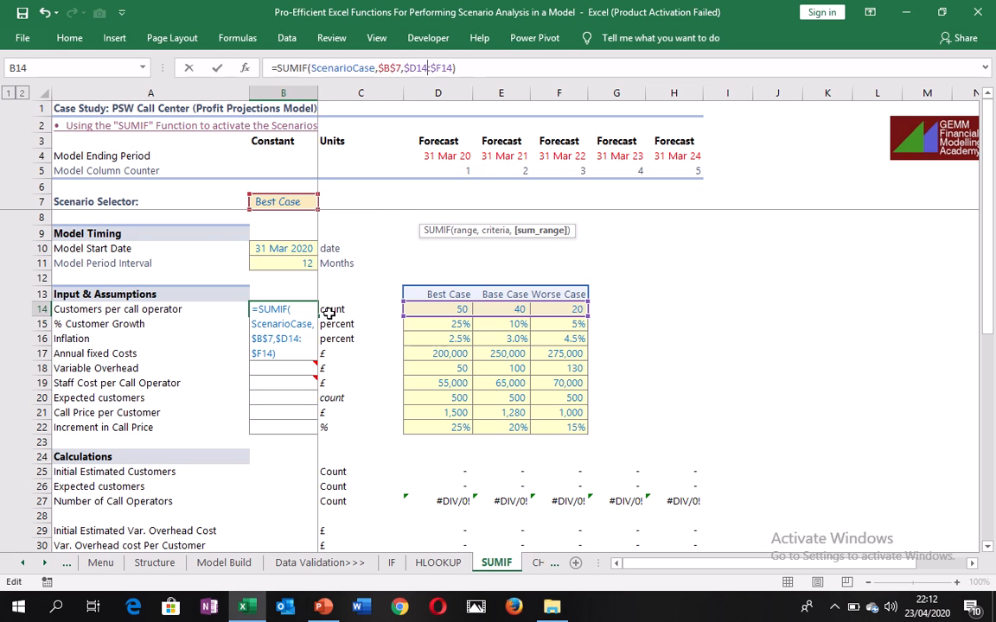
{"action": "key", "text": "ctrl+Return"}
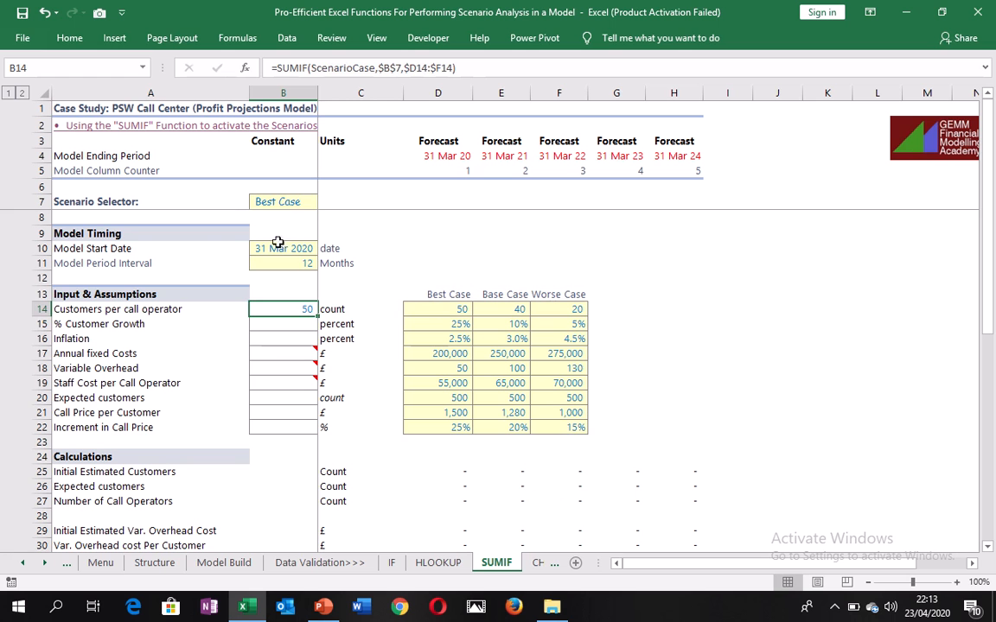
Test the B14 formula by switching the Scenario Selector to Base Case and then to Worse Case.
{"action": "left_click", "coordinate": [307, 201]}
{"action": "left_click", "coordinate": [324, 201]}
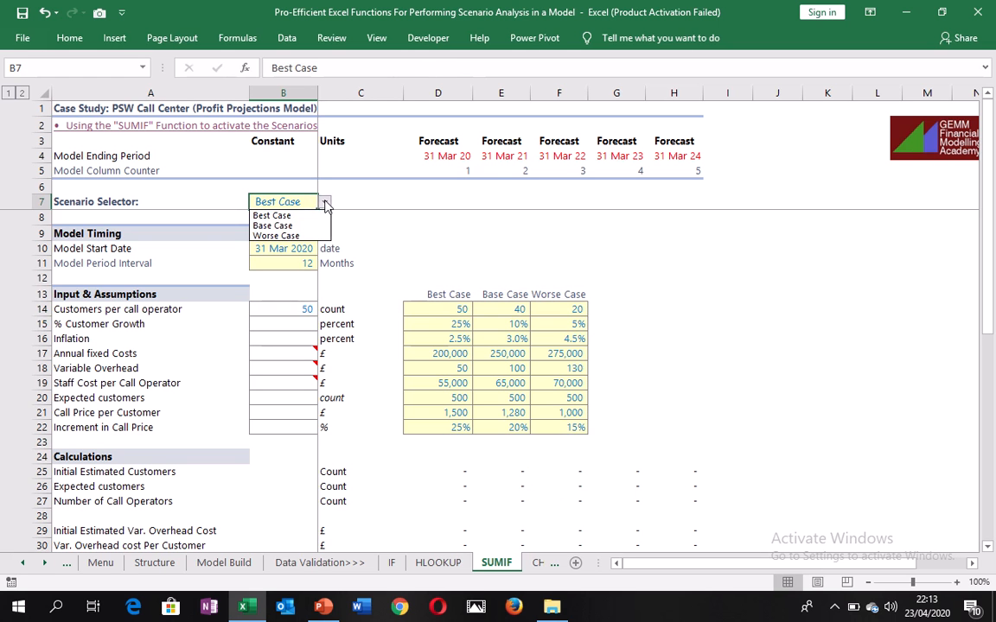
{"action": "left_click", "coordinate": [295, 226]}
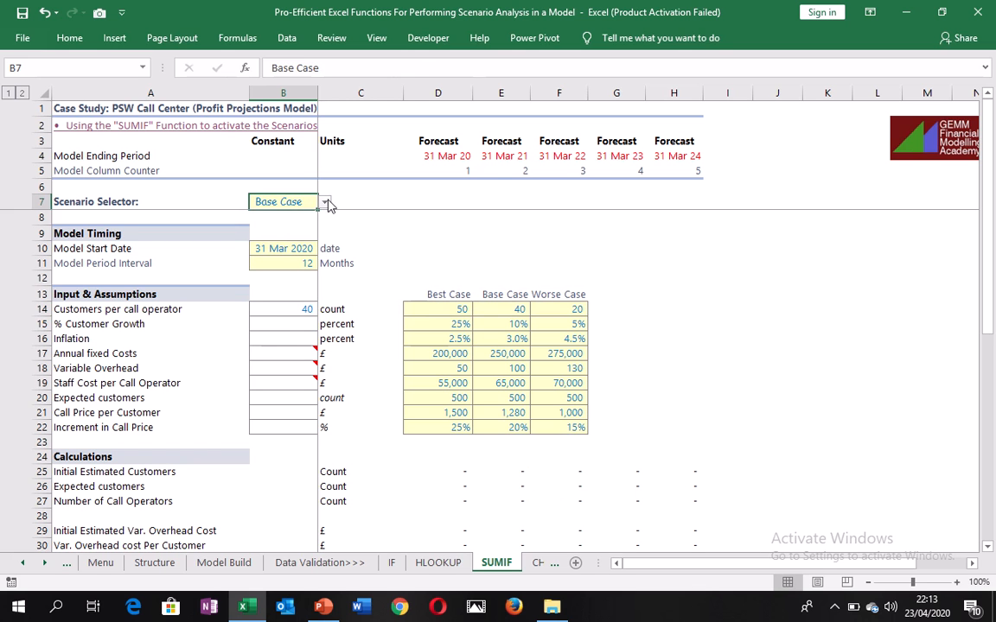
{"action": "left_click", "coordinate": [325, 201]}
{"action": "left_click", "coordinate": [296, 235]}
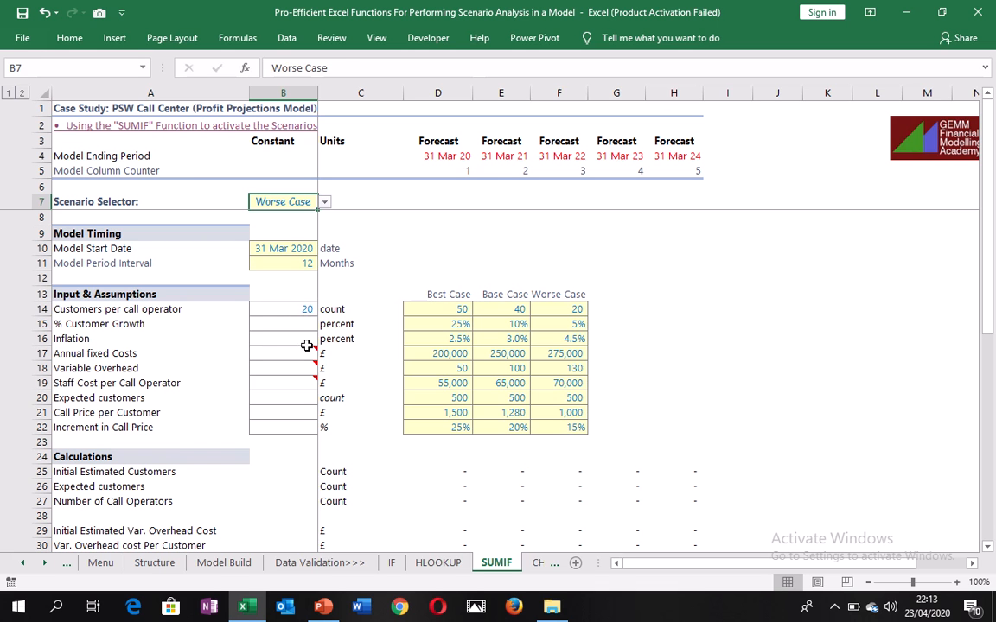
Copy the SUMIF formula from B14 and paste only formulas into the remaining constant cells B15:B22.
{"action": "left_click", "coordinate": [295, 311]}
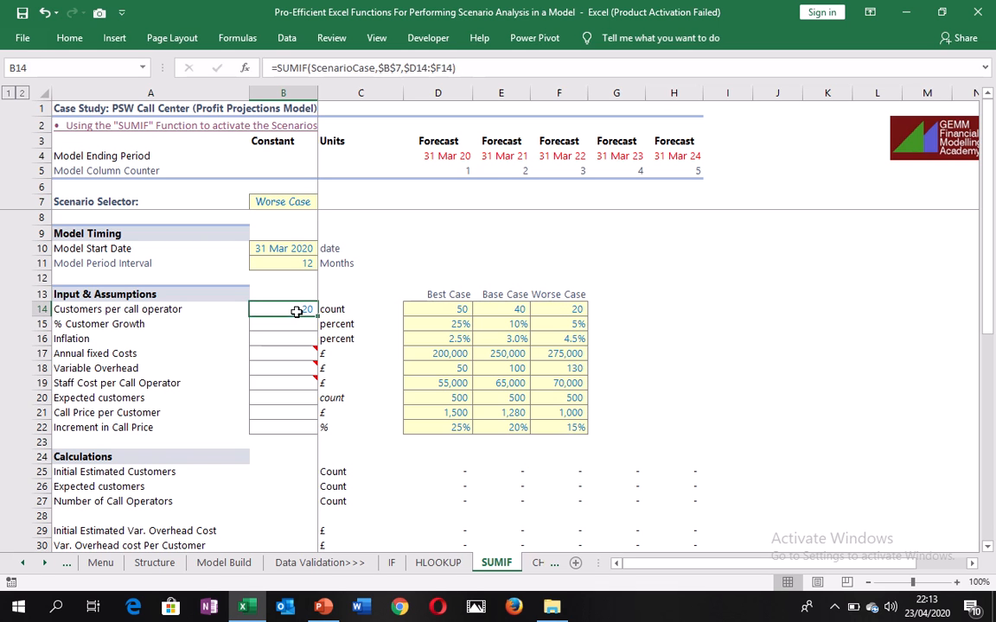
{"action": "key", "text": "Down"}
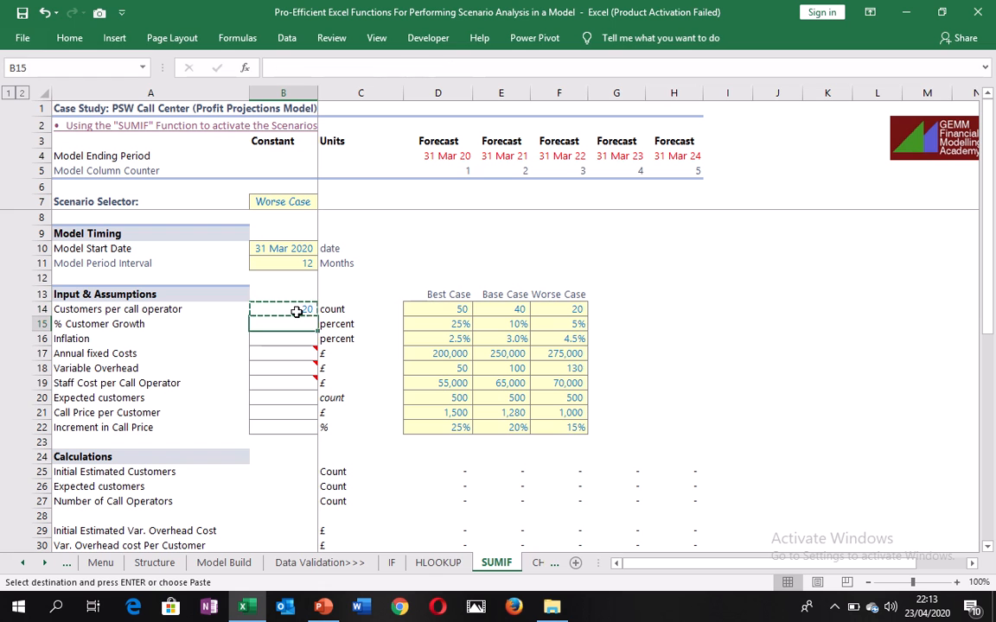
{"action": "key", "text": "shift+Down"}
{"action": "key", "text": "shift+Down"}
{"action": "key", "text": "shift+Down"}
{"action": "key", "text": "shift+Down"}
{"action": "key", "text": "shift+Down"}
{"action": "key", "text": "shift+Down"}
{"action": "key", "text": "shift+Down"}
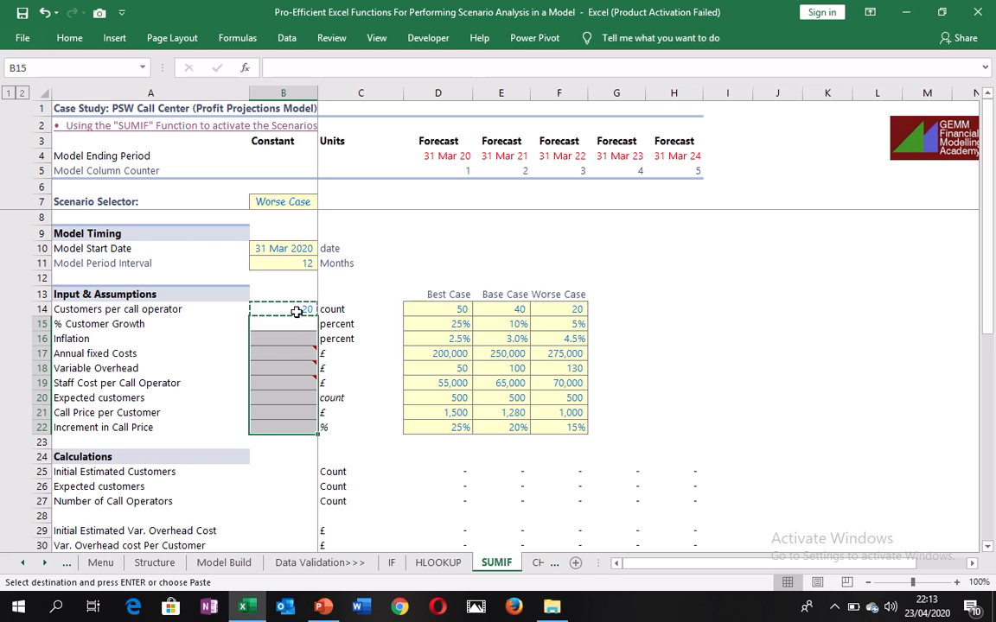
{"action": "key", "text": "alt"}
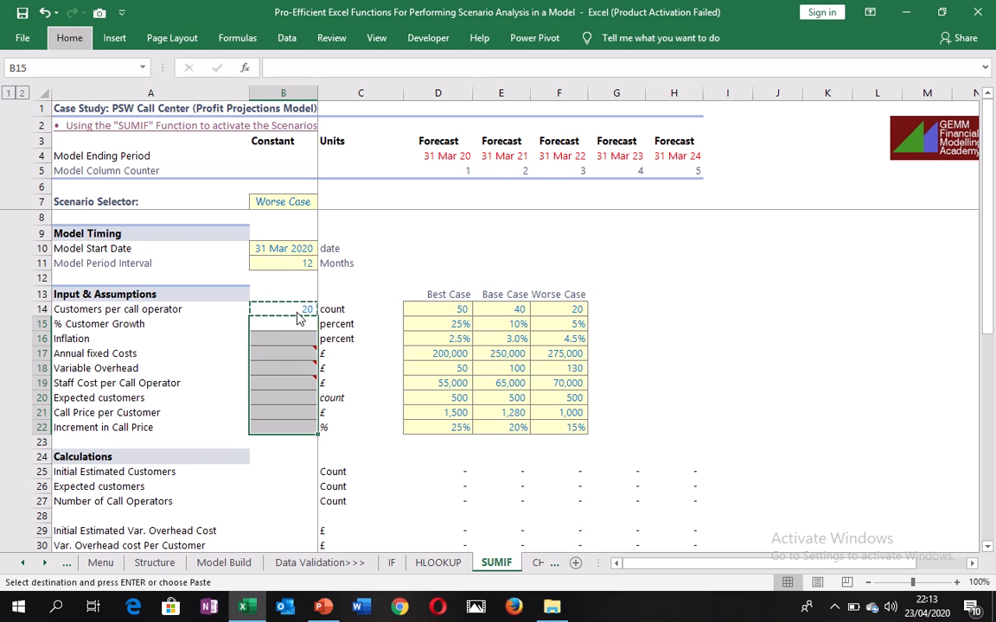
{"action": "key", "text": "h"}
{"action": "key", "text": "v"}
{"action": "key", "text": "s"}
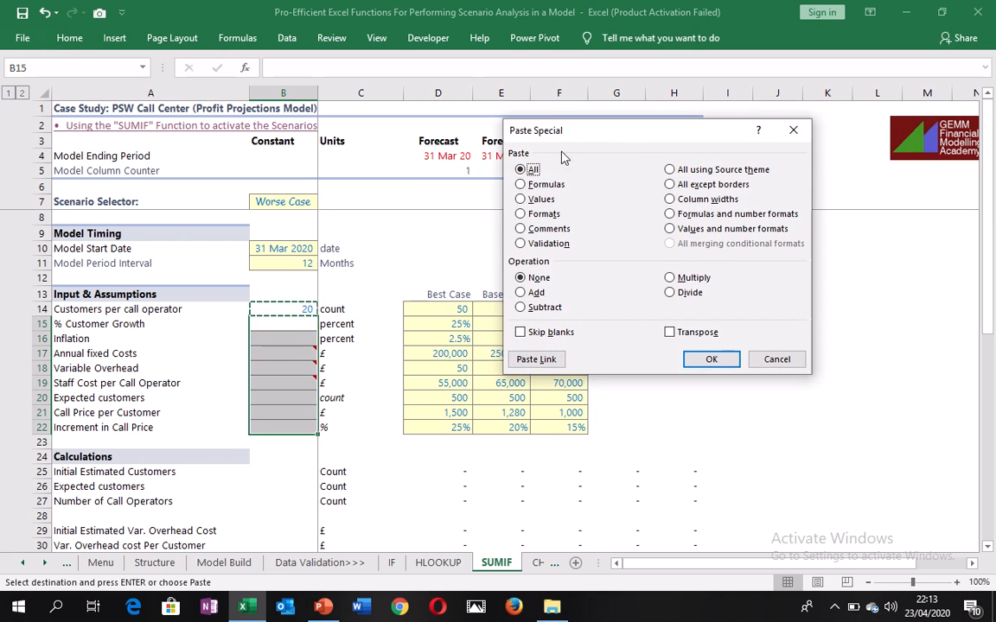
{"action": "left_click", "coordinate": [543, 185]}
{"action": "left_click", "coordinate": [711, 359]}
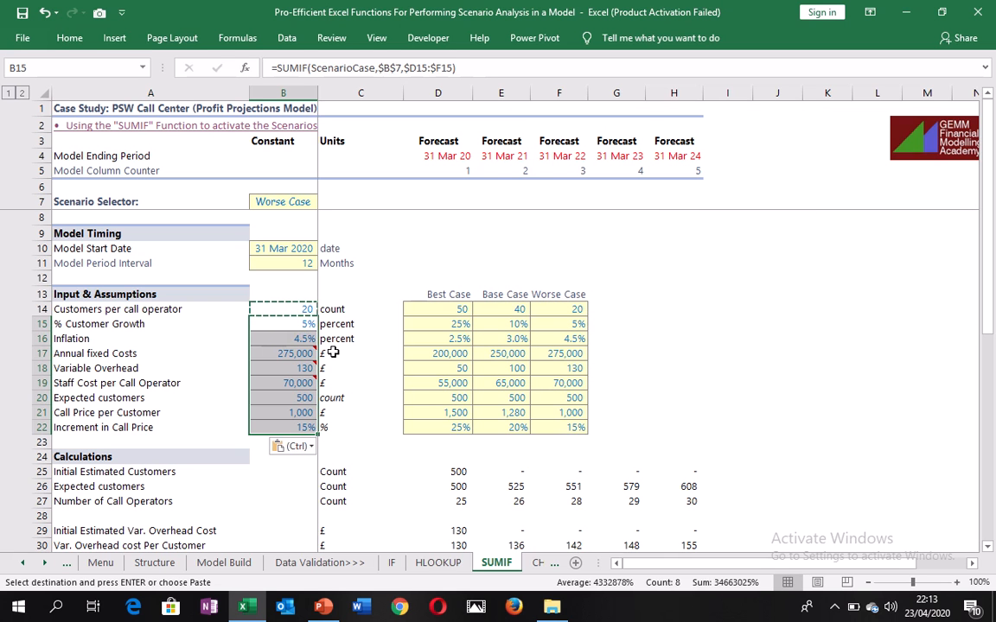
Check the copied SUMIF formula in B18 against the one in B14 and end copy mode.
{"action": "left_click", "coordinate": [280, 368]}
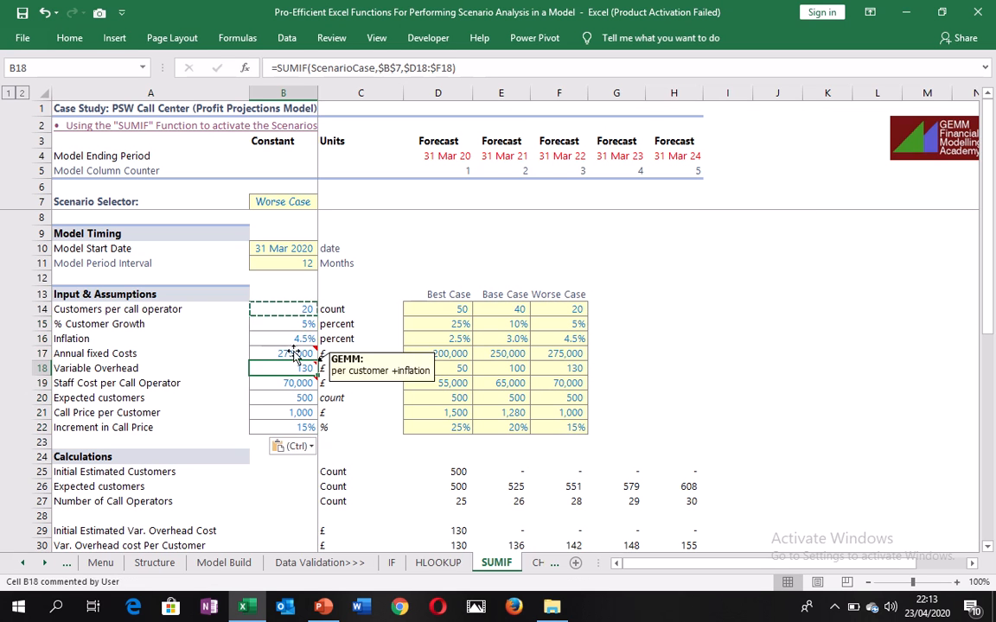
{"action": "left_click", "coordinate": [356, 325]}
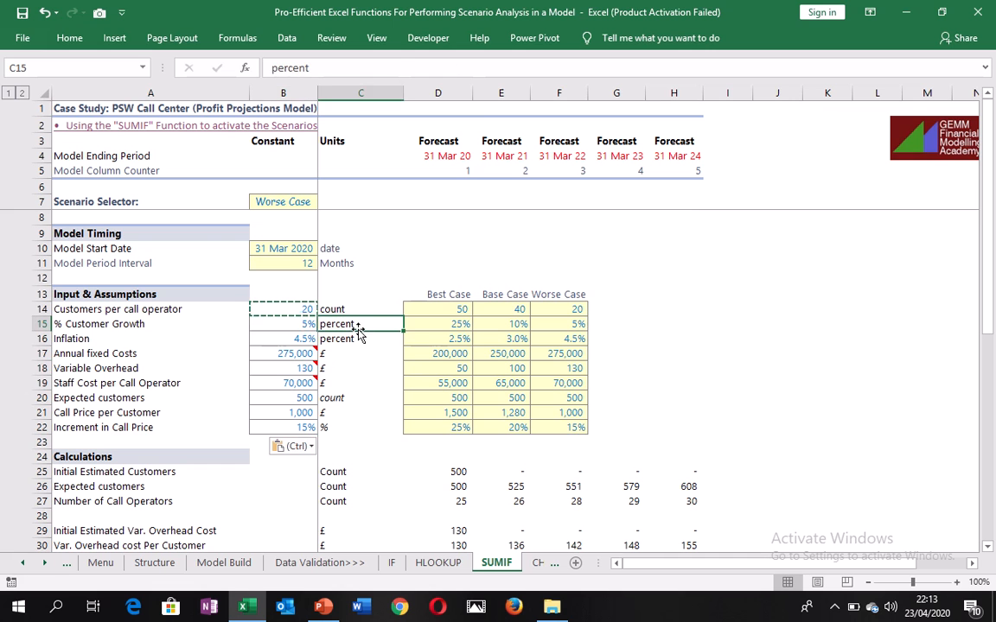
{"action": "left_click", "coordinate": [303, 311]}
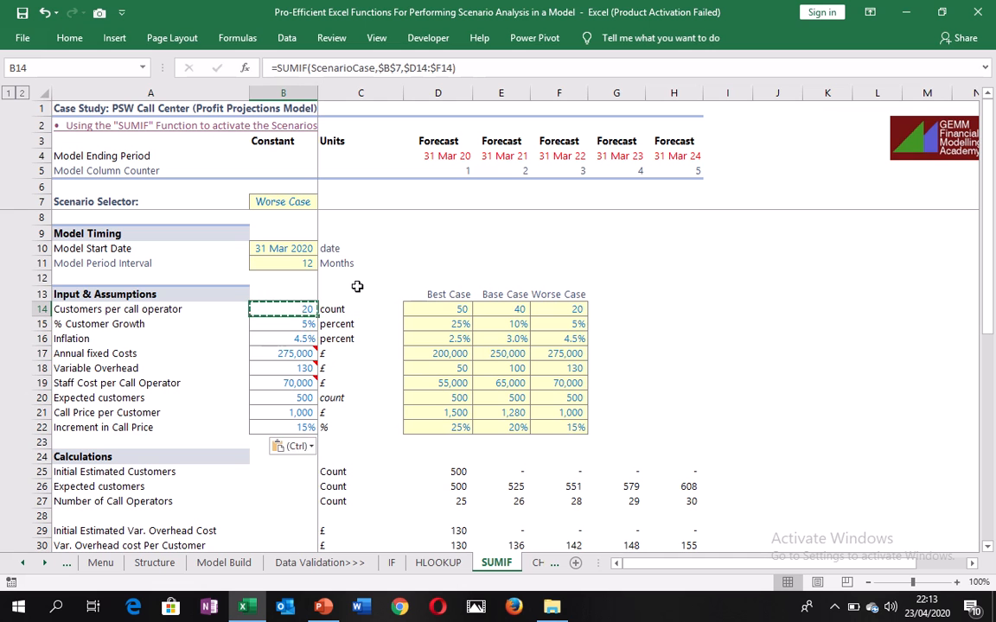
{"action": "key", "text": "Escape"}
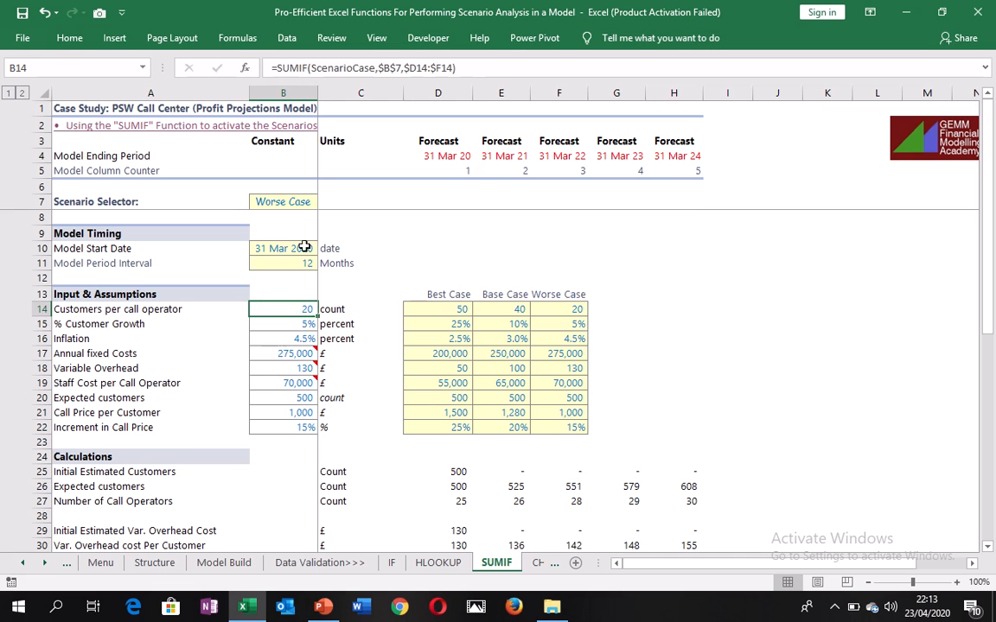
Test all the constants in B14:B22 by switching the Scenario Selector to Base Case and then to Worse Case.
{"action": "left_click", "coordinate": [294, 202]}
{"action": "left_click", "coordinate": [325, 202]}
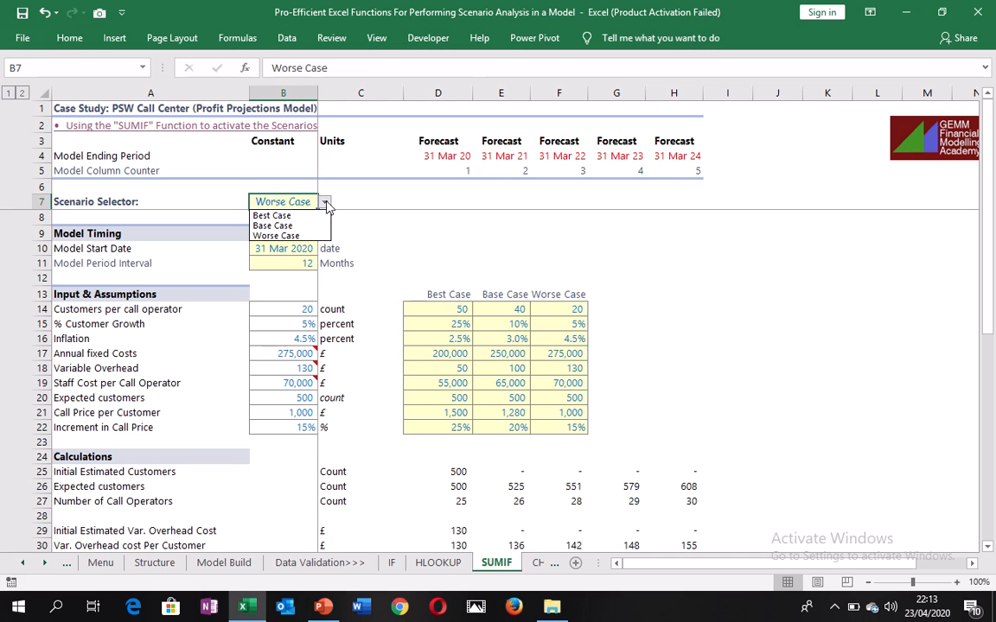
{"action": "left_click", "coordinate": [285, 225]}
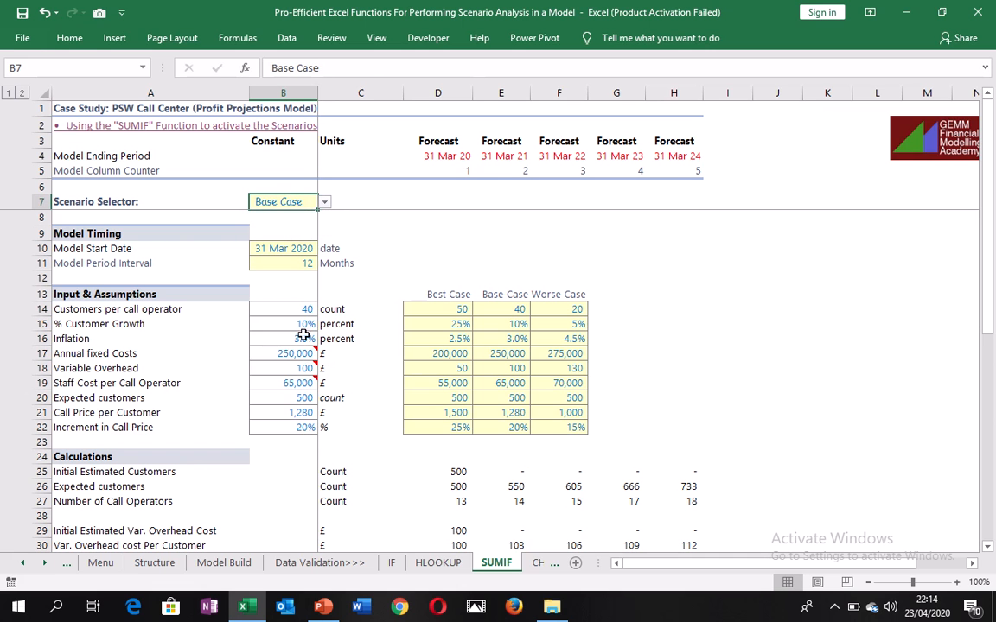
{"action": "left_click", "coordinate": [324, 202]}
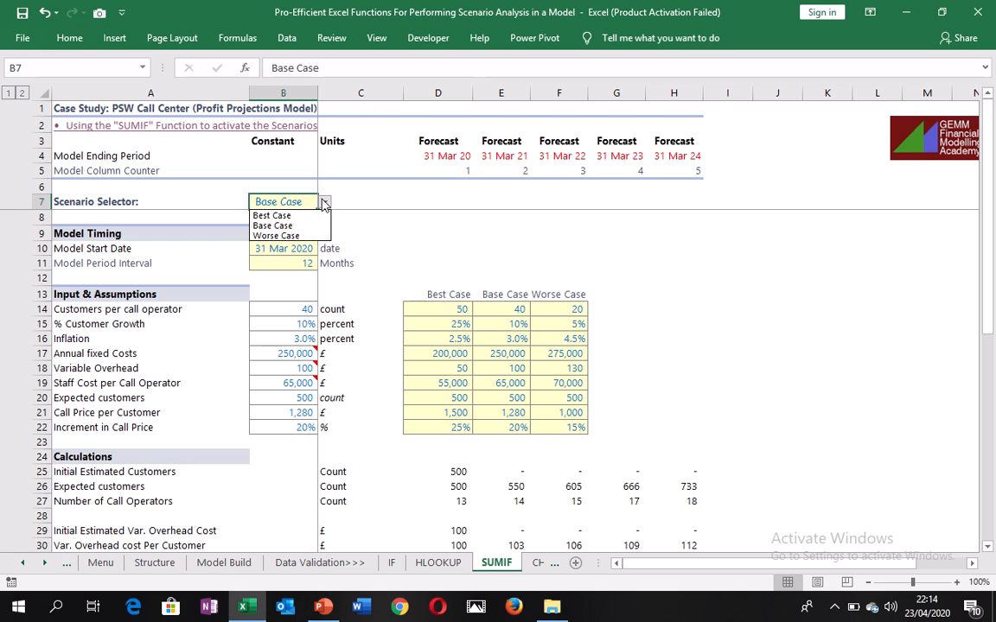
{"action": "left_click", "coordinate": [285, 236]}
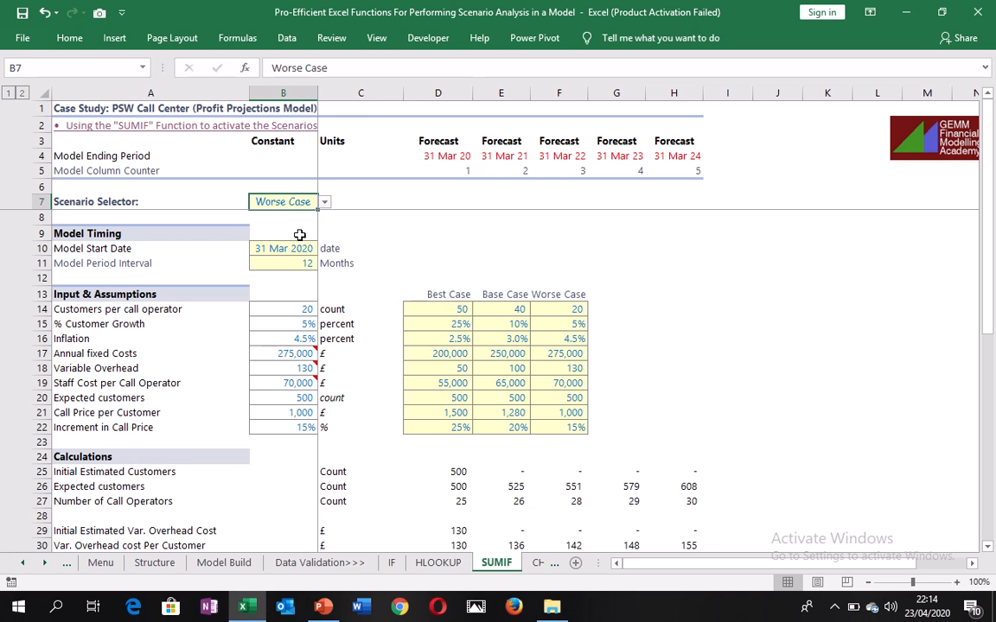
Compare the profit summary and Break-Even Analysis Chart under Best Case and Worse Case, leaving the Scenario Selector on Best Case.
{"action": "left_click", "coordinate": [739, 401]}
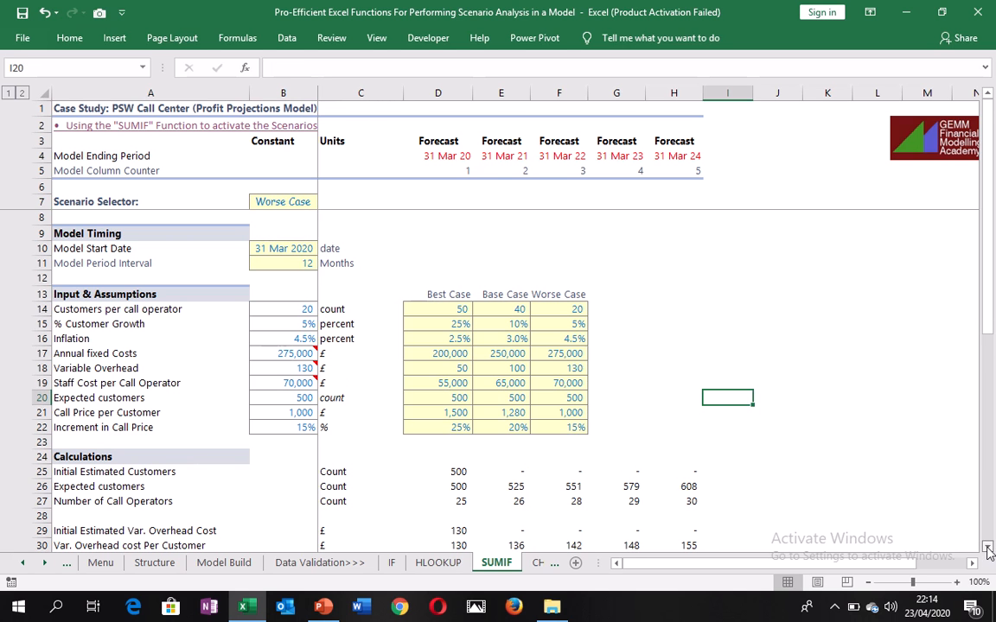
{"action": "left_click_drag", "start_coordinate": [988, 550], "coordinate": [988, 549]}
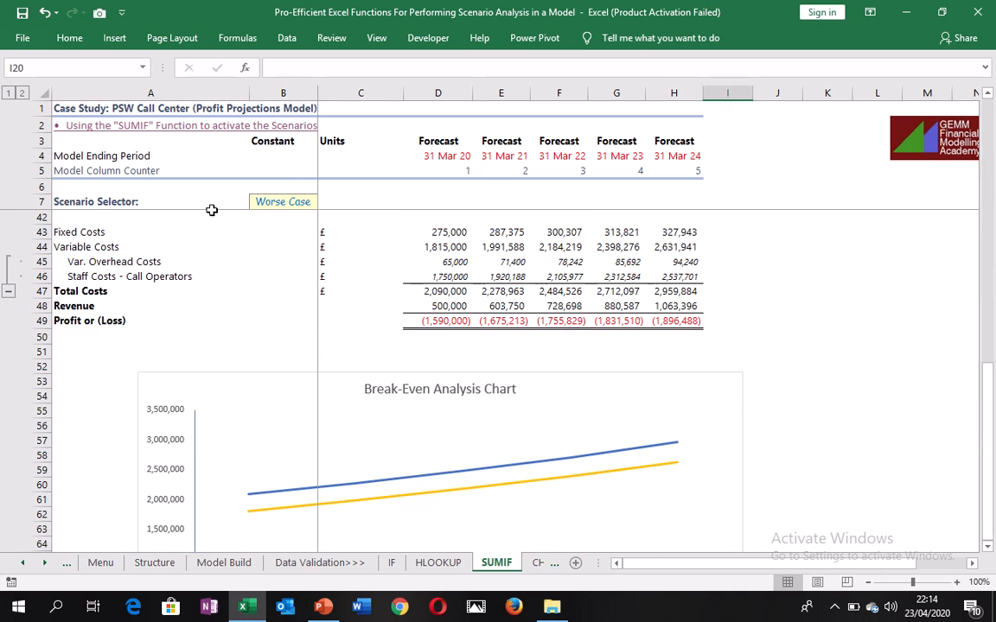
{"action": "left_click", "coordinate": [289, 202]}
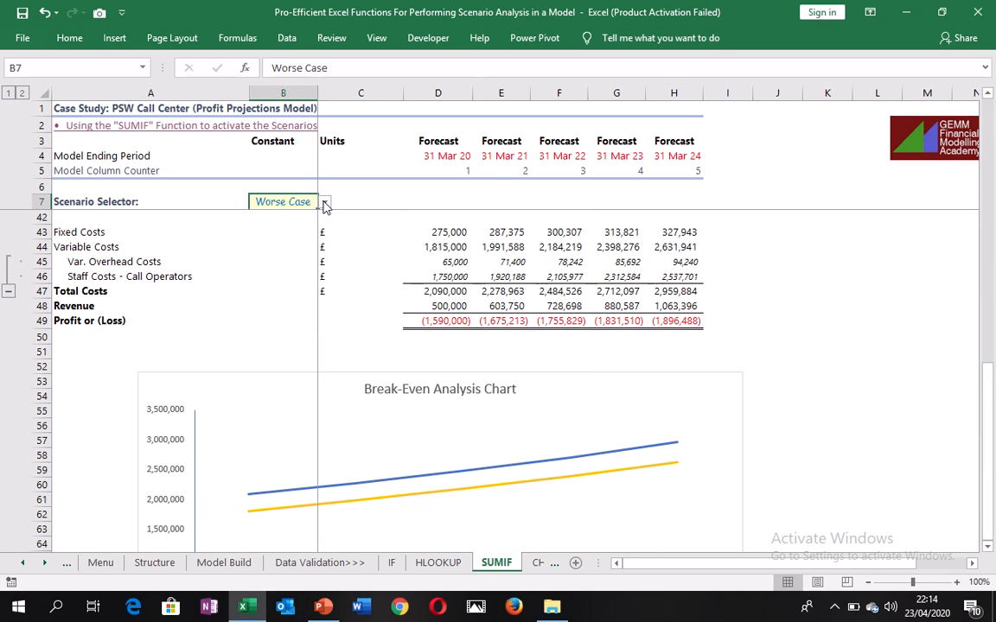
{"action": "left_click", "coordinate": [325, 202]}
{"action": "left_click", "coordinate": [298, 215]}
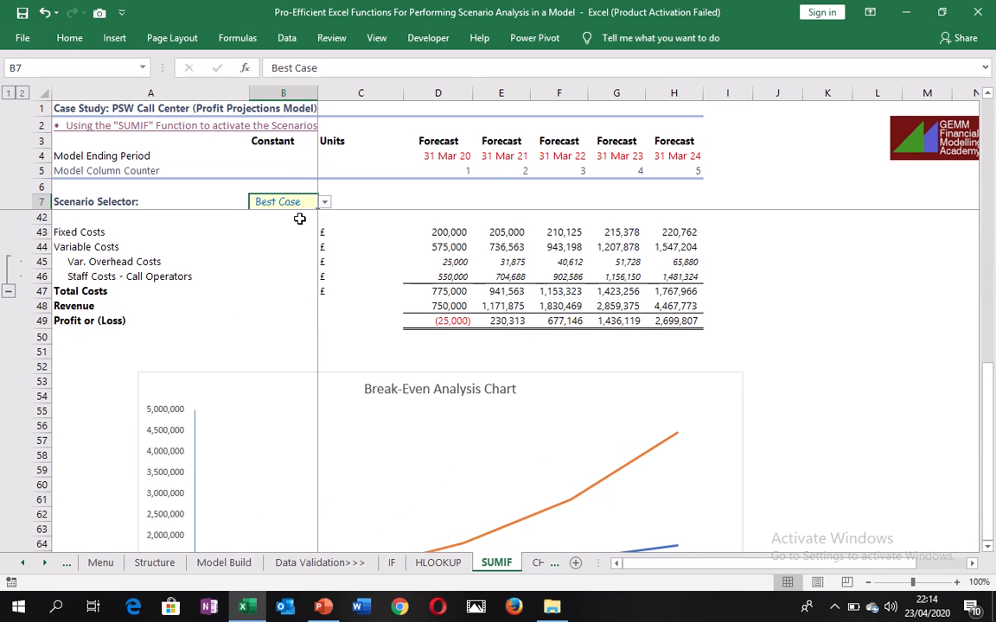
{"action": "left_click", "coordinate": [324, 202]}
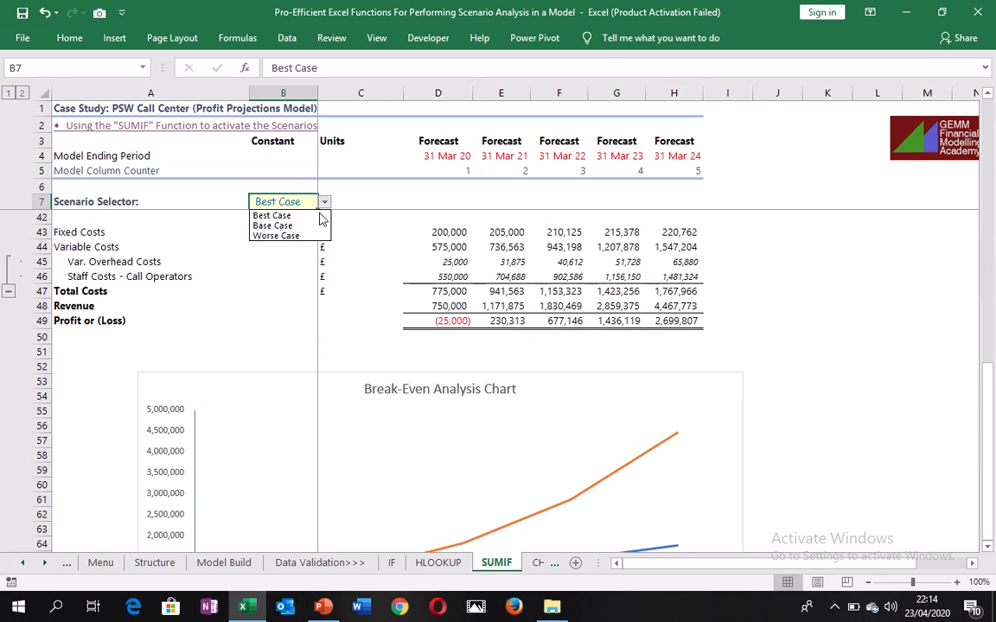
{"action": "left_click", "coordinate": [298, 236]}
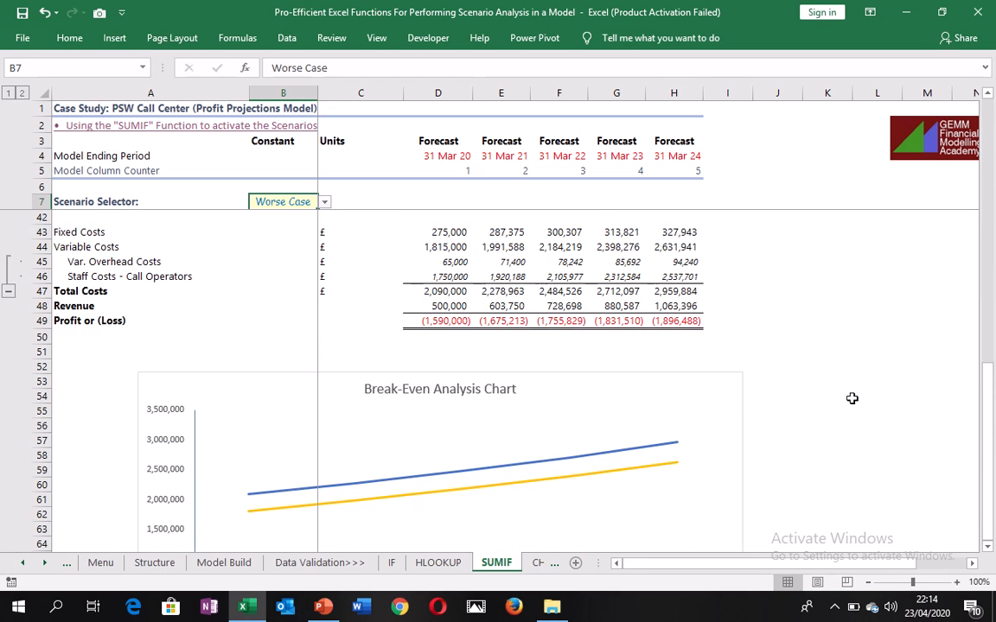
{"action": "left_click", "coordinate": [324, 202]}
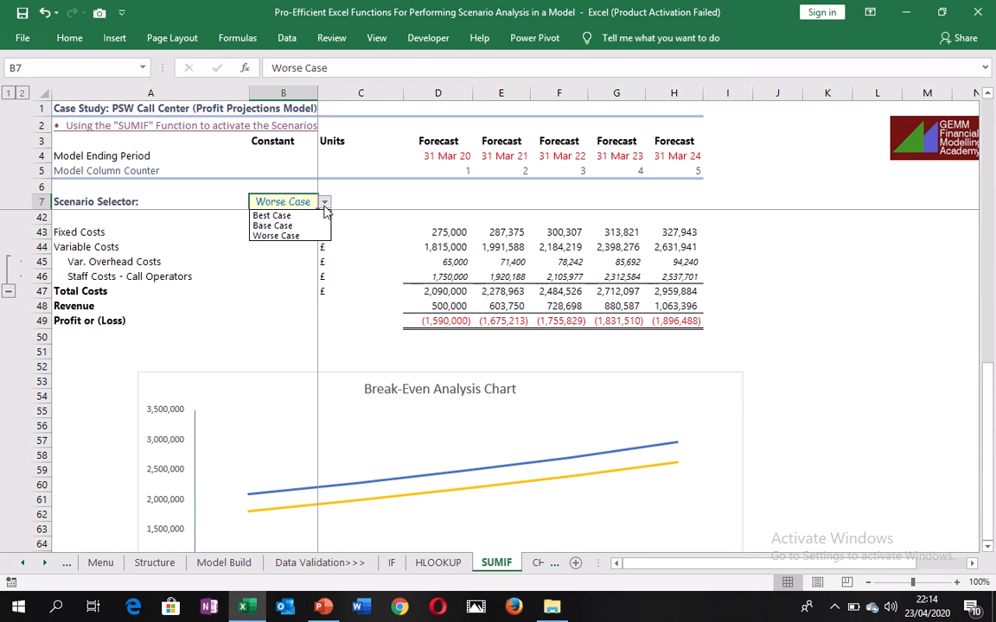
{"action": "left_click", "coordinate": [273, 215]}
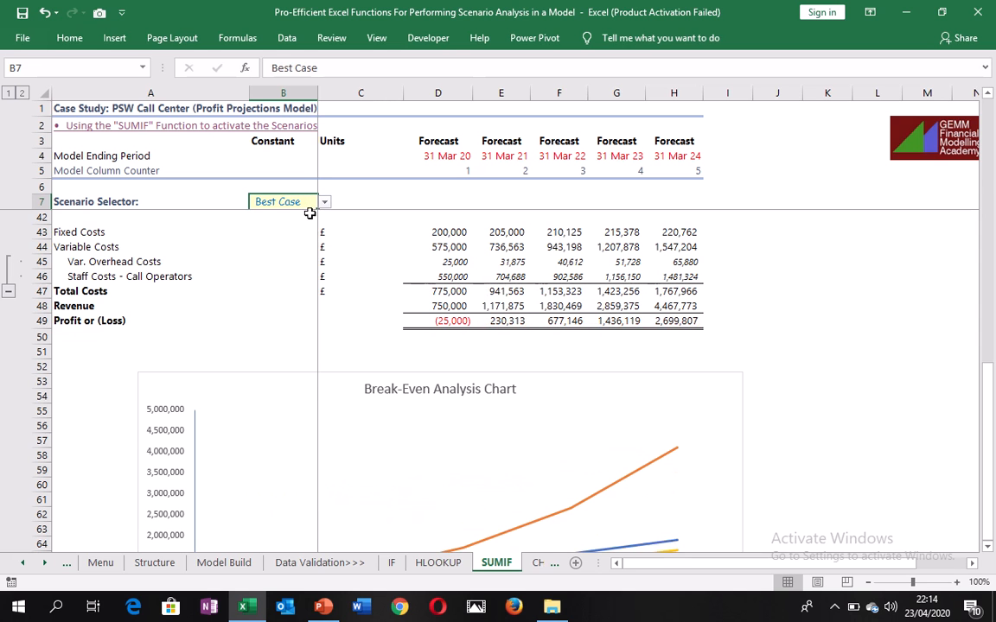
{"action": "left_click_drag", "start_coordinate": [989, 502], "coordinate": [989, 553]}
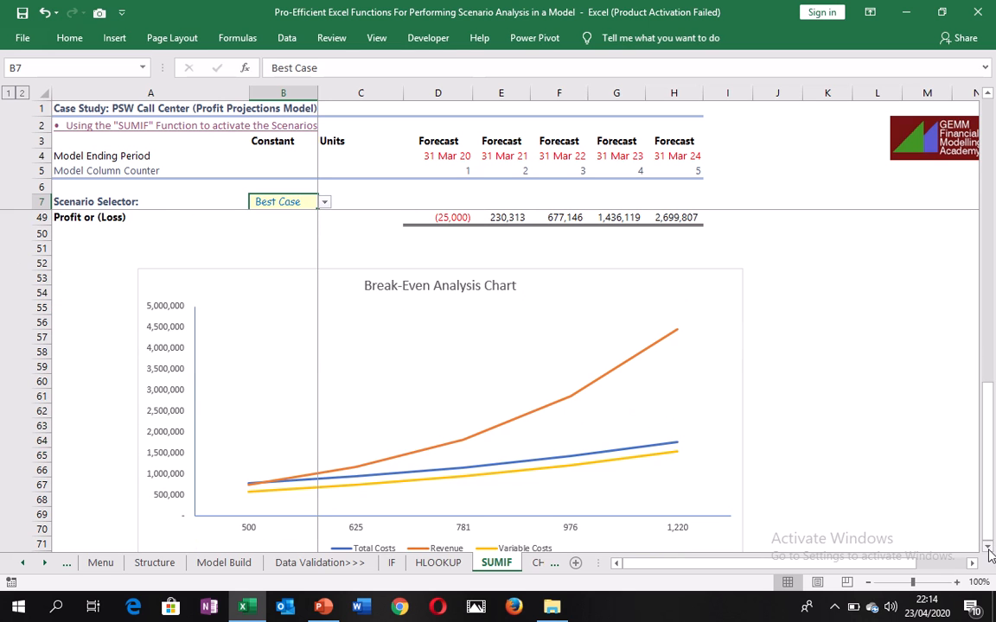